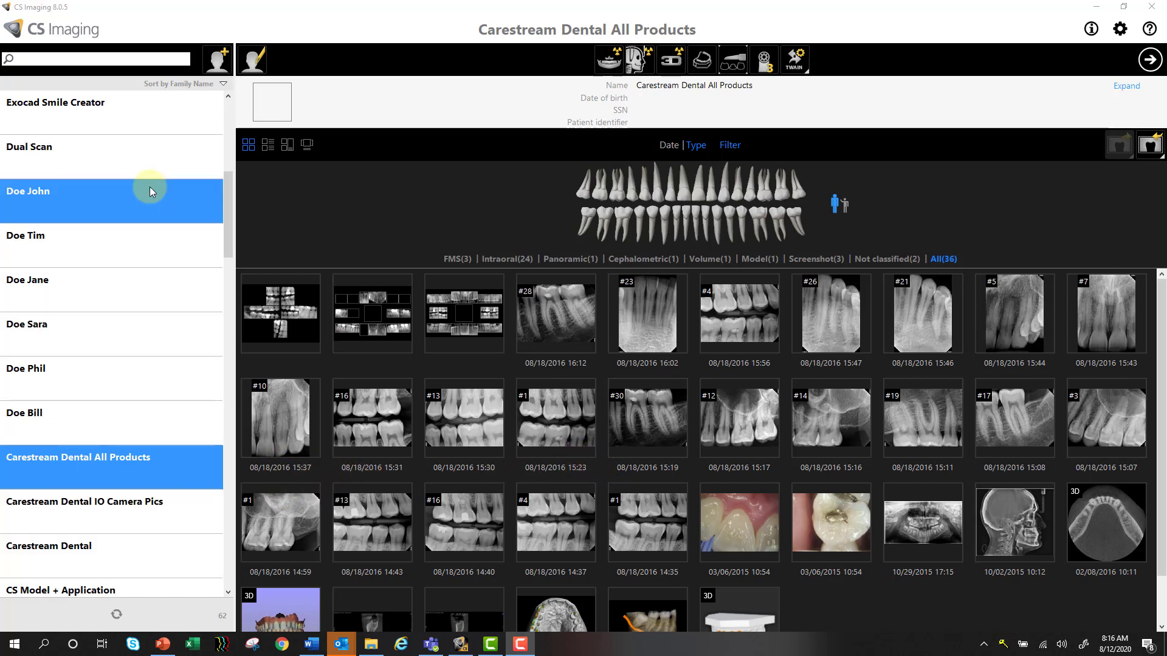
Step: Open a new patient card, view its full form, then close it without creating a patient
{"action": "left_click", "coordinate": [220, 67]}
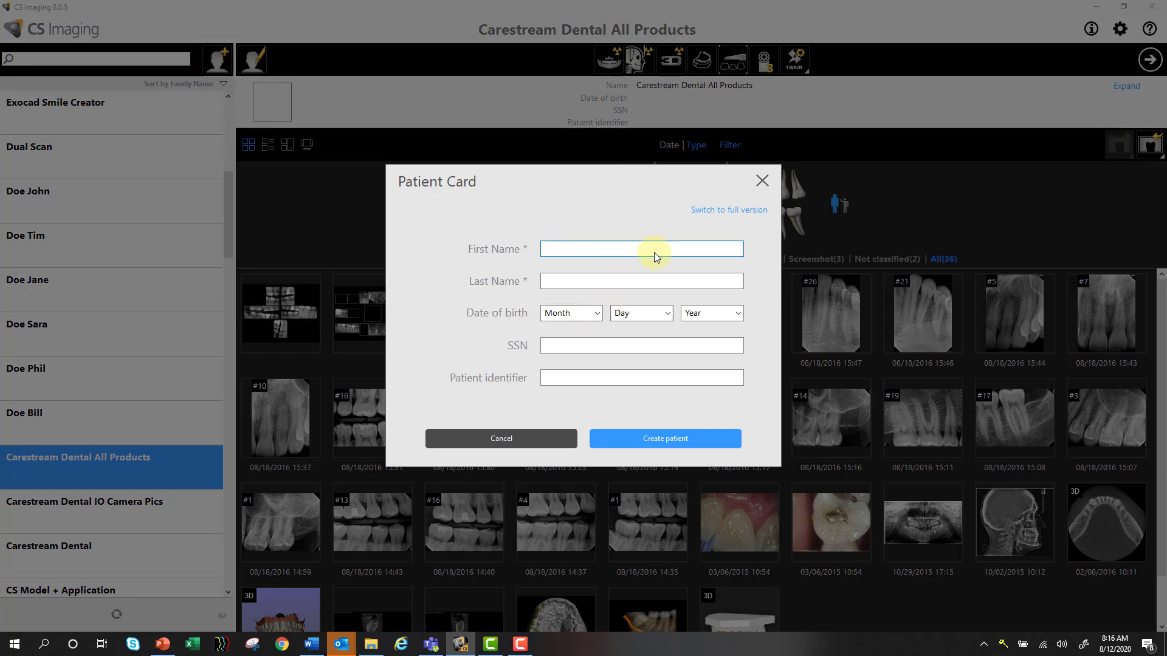
{"action": "left_click", "coordinate": [727, 210]}
{"action": "scroll", "coordinate": [656, 340], "scroll_direction": "down", "scroll_amount": 2}
{"action": "scroll", "coordinate": [656, 340], "scroll_direction": "up", "scroll_amount": 1}
{"action": "scroll", "coordinate": [655, 344], "scroll_direction": "down", "scroll_amount": 4}
{"action": "scroll", "coordinate": [653, 342], "scroll_direction": "down", "scroll_amount": 2}
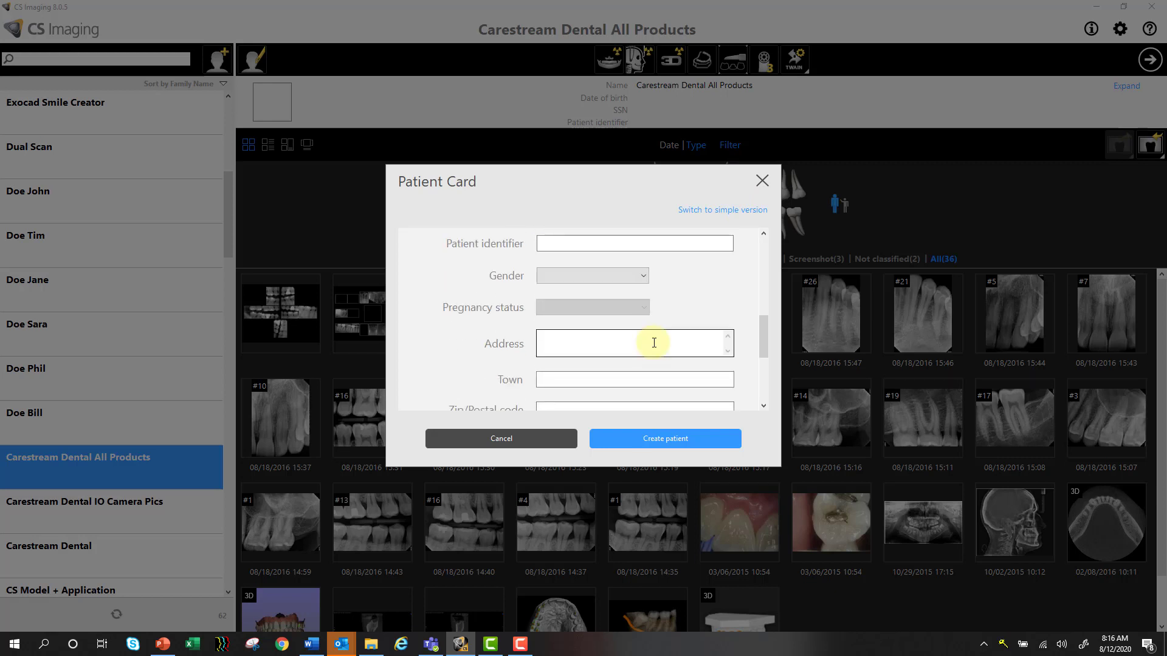
{"action": "left_click_drag", "start_coordinate": [763, 334], "coordinate": [780, 266]}
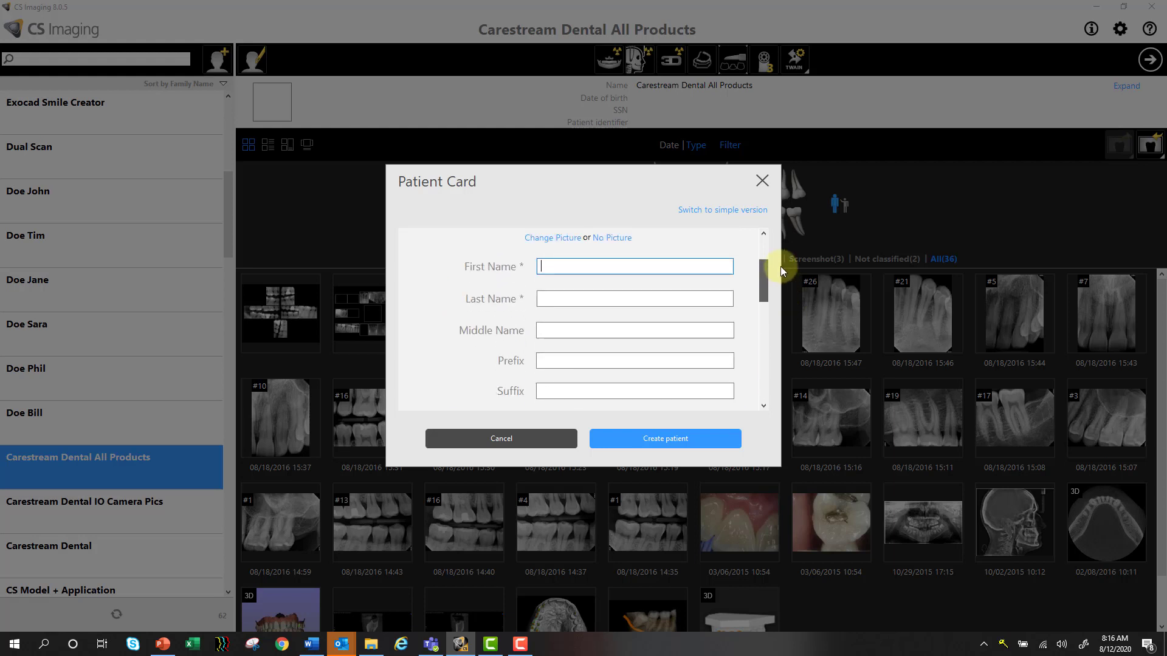
{"action": "left_click", "coordinate": [742, 211]}
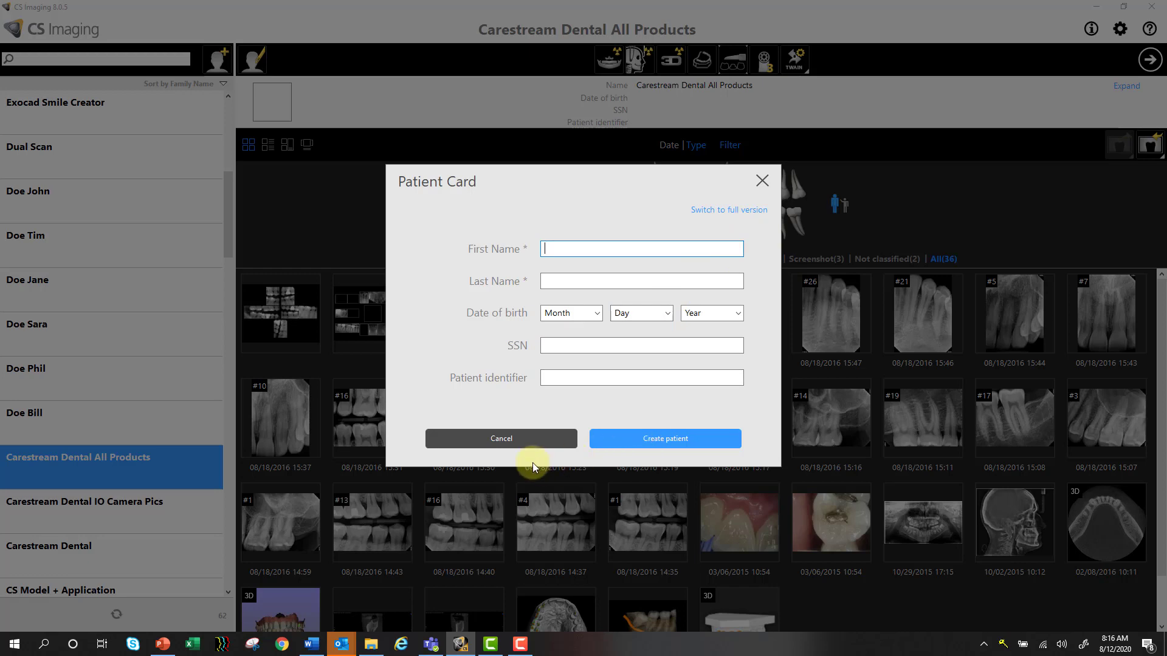
{"action": "left_click", "coordinate": [539, 440]}
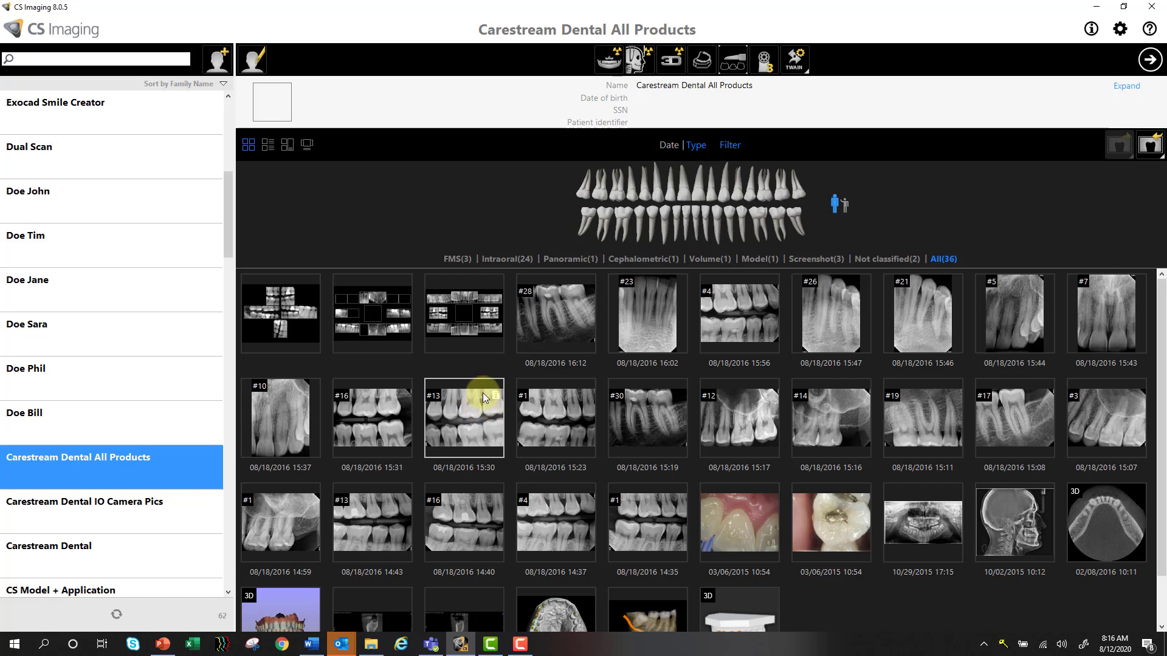
Step: Hide the tooth chart and category filters, then show them again
{"action": "key", "text": "F9"}
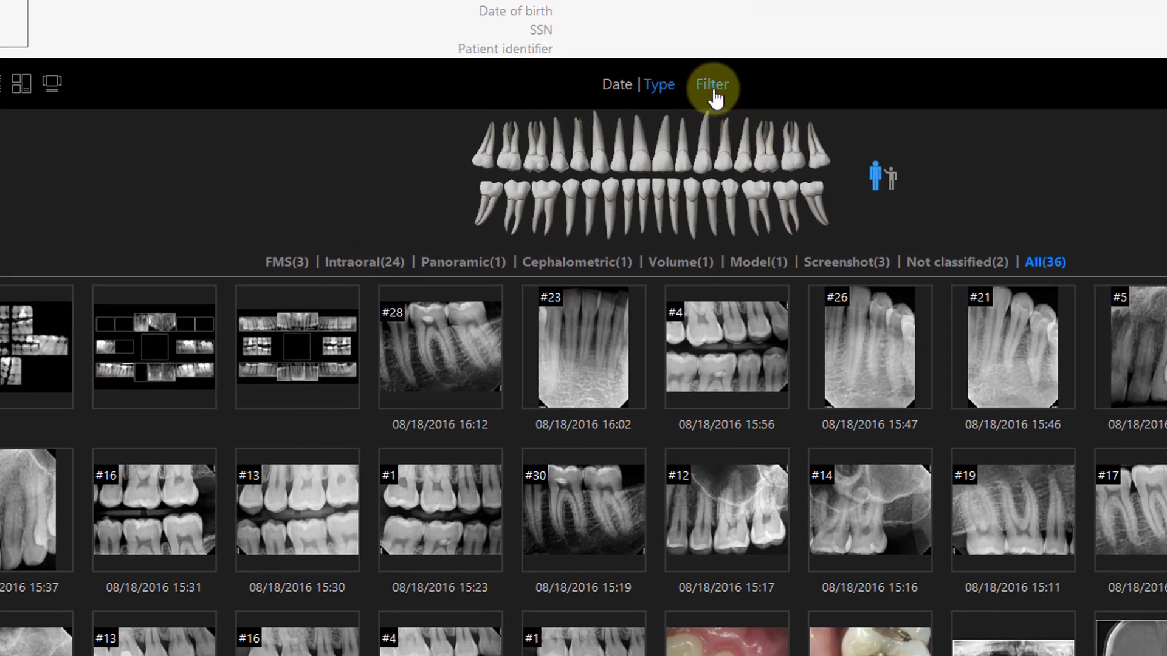
{"action": "left_click", "coordinate": [715, 92]}
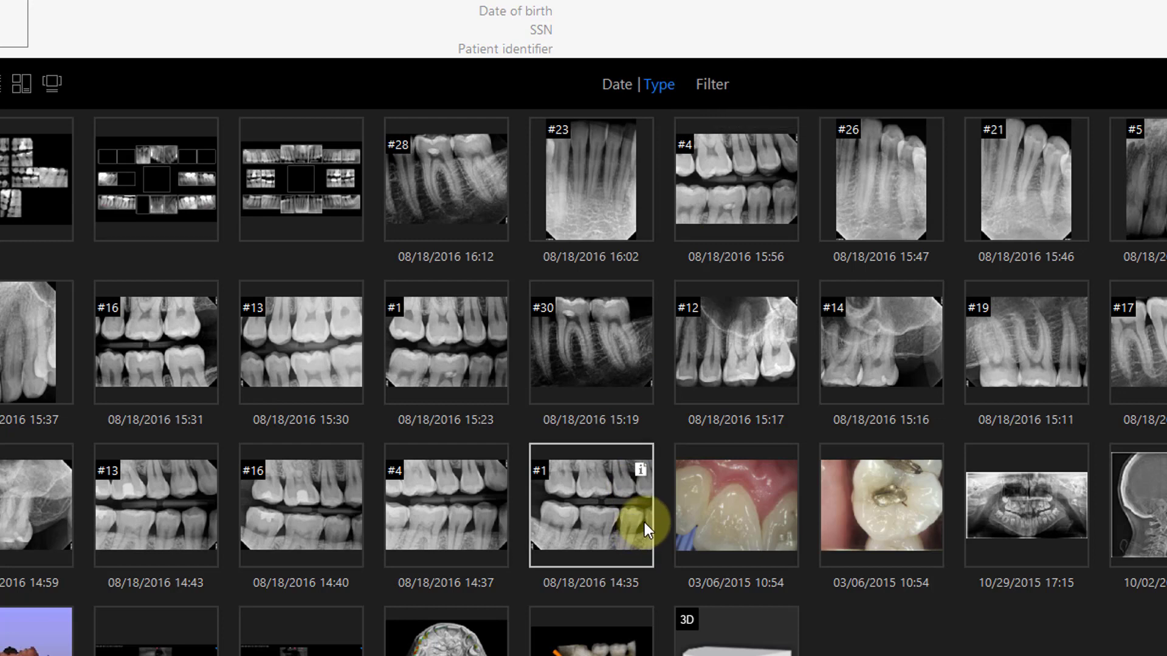
{"action": "left_click", "coordinate": [715, 92]}
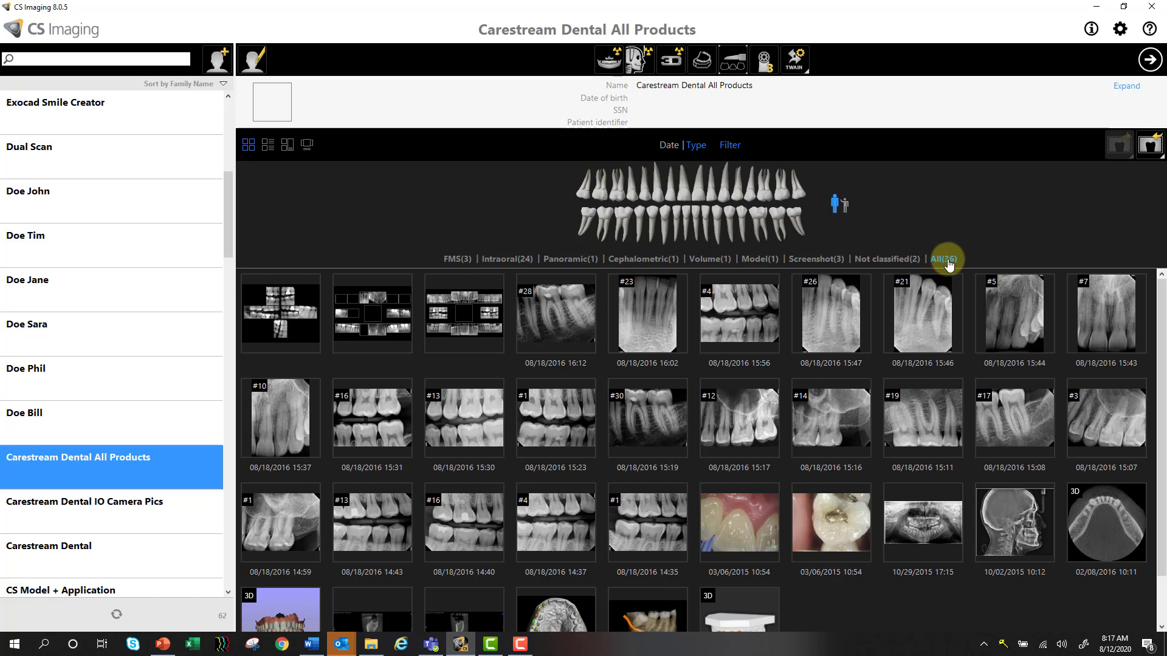
Step: Filter the gallery through Volume (1), All (36), Panoramic (1) and FMS (3), ending on Panoramic only
{"action": "left_click", "coordinate": [709, 262]}
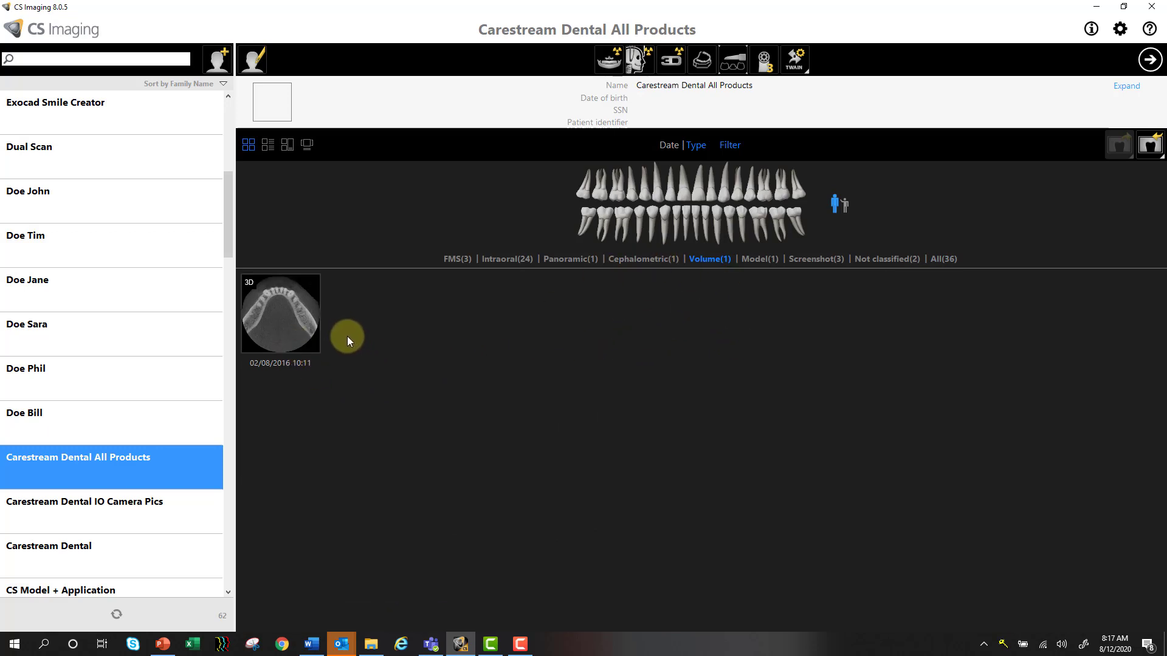
{"action": "left_click", "coordinate": [712, 262]}
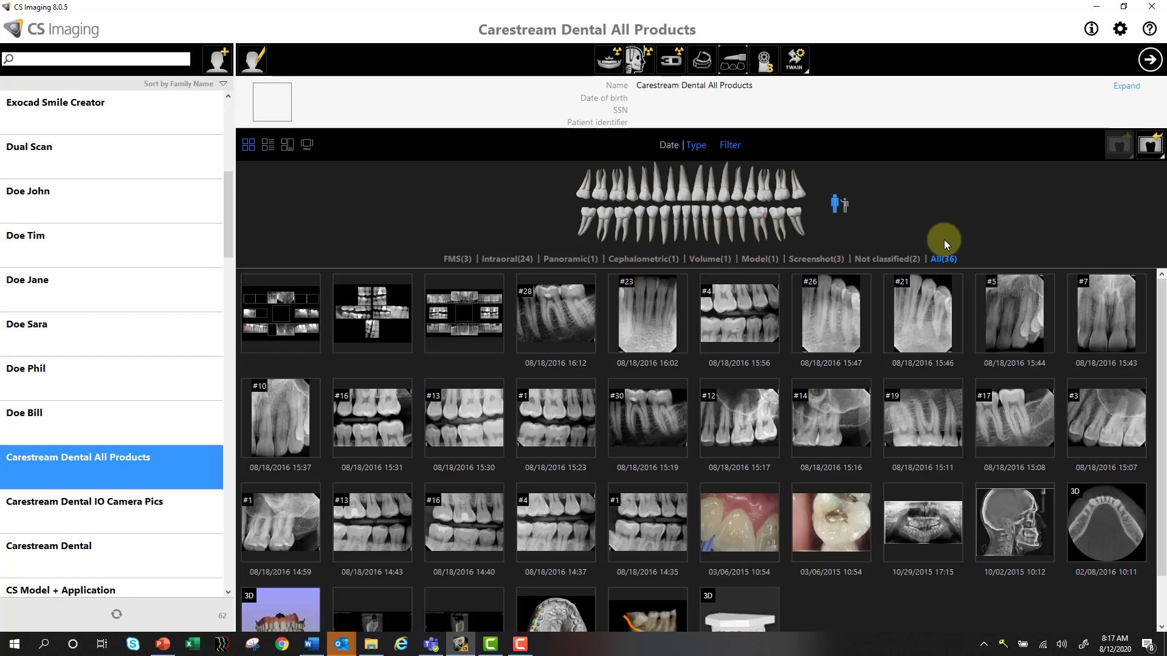
{"action": "left_click", "coordinate": [580, 260]}
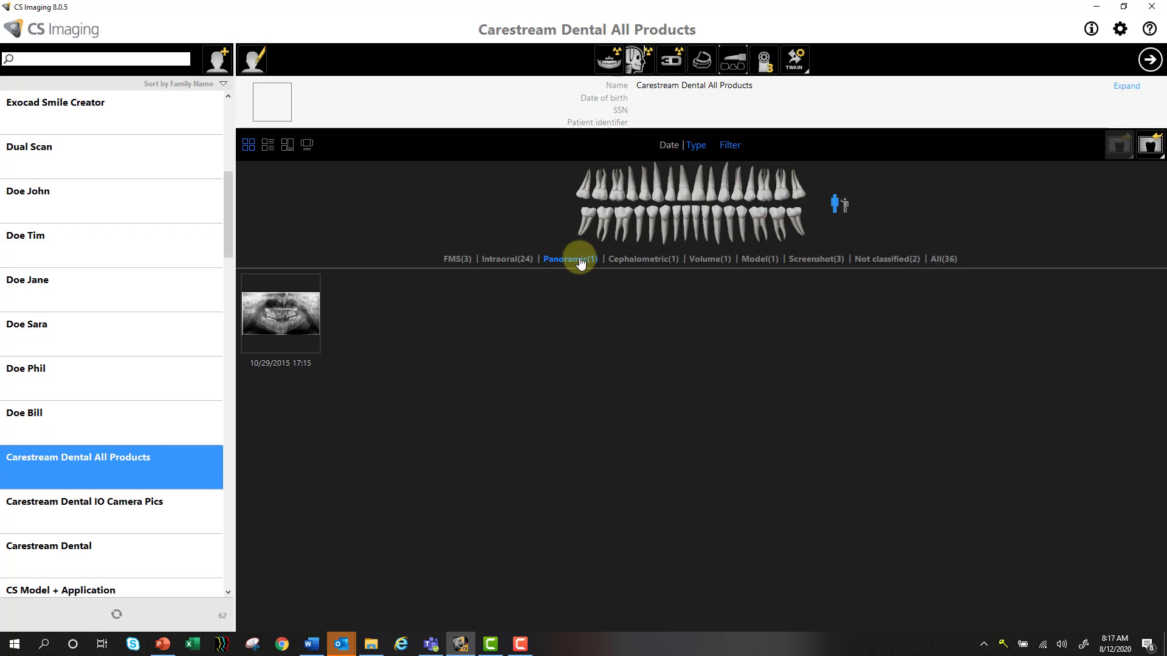
{"action": "left_click", "coordinate": [459, 260]}
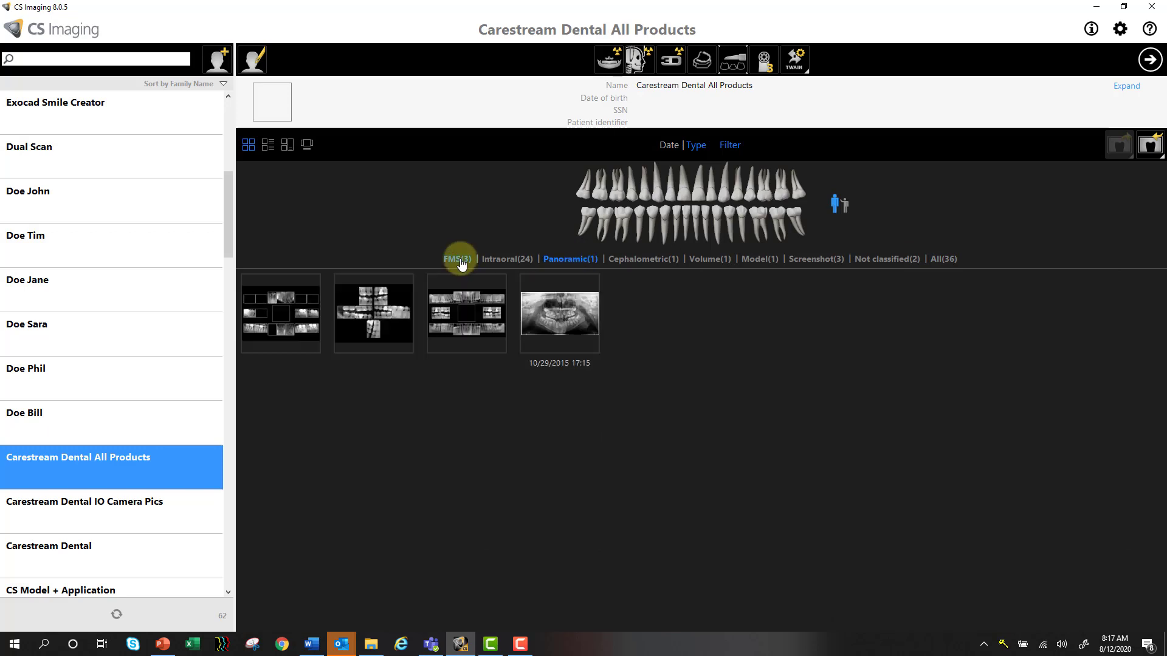
{"action": "left_click", "coordinate": [460, 263]}
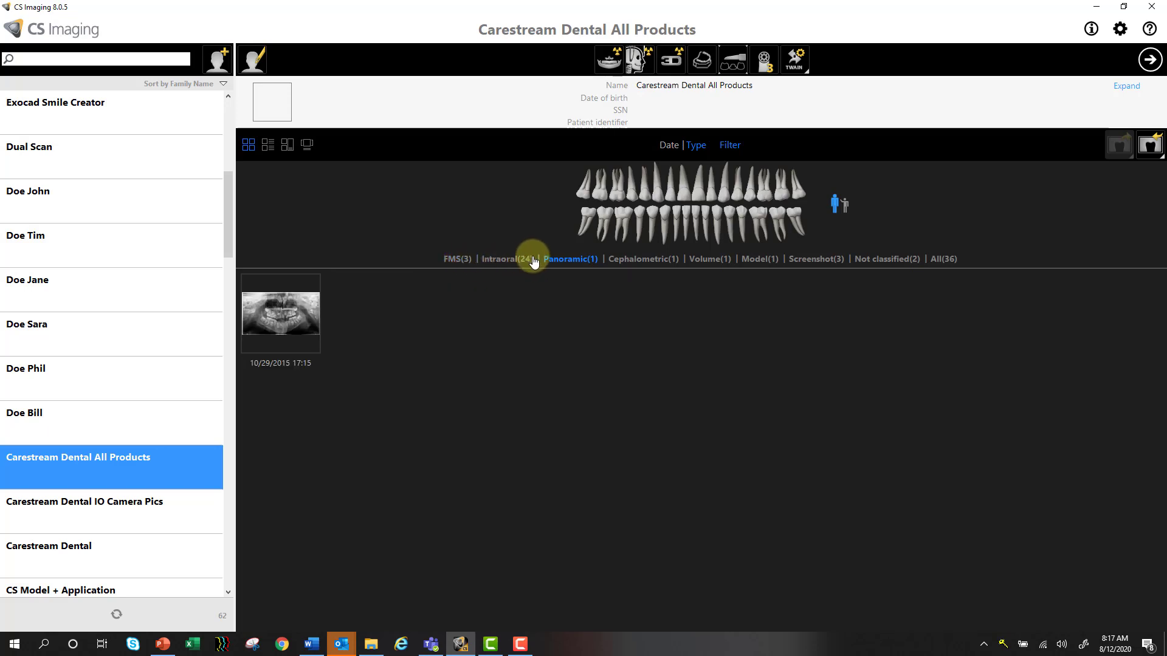
Step: Clear the Panoramic filter, filter by teeth #3, #30 and #4, then deselect back to All (36)
{"action": "left_click", "coordinate": [571, 260]}
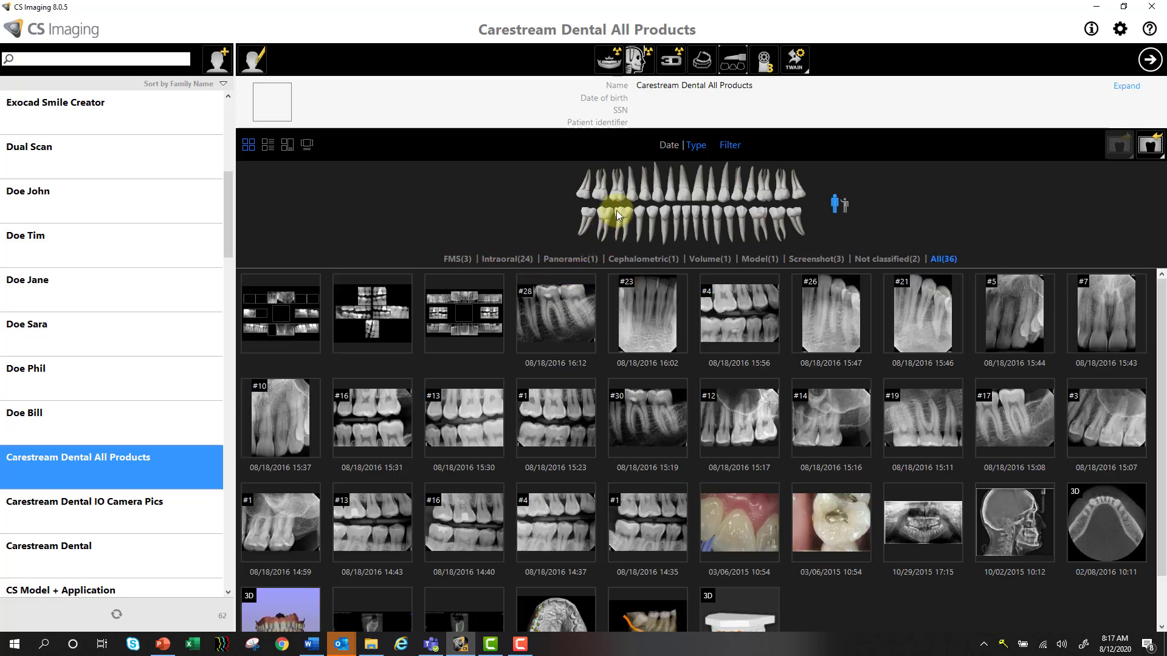
{"action": "left_click", "coordinate": [614, 192]}
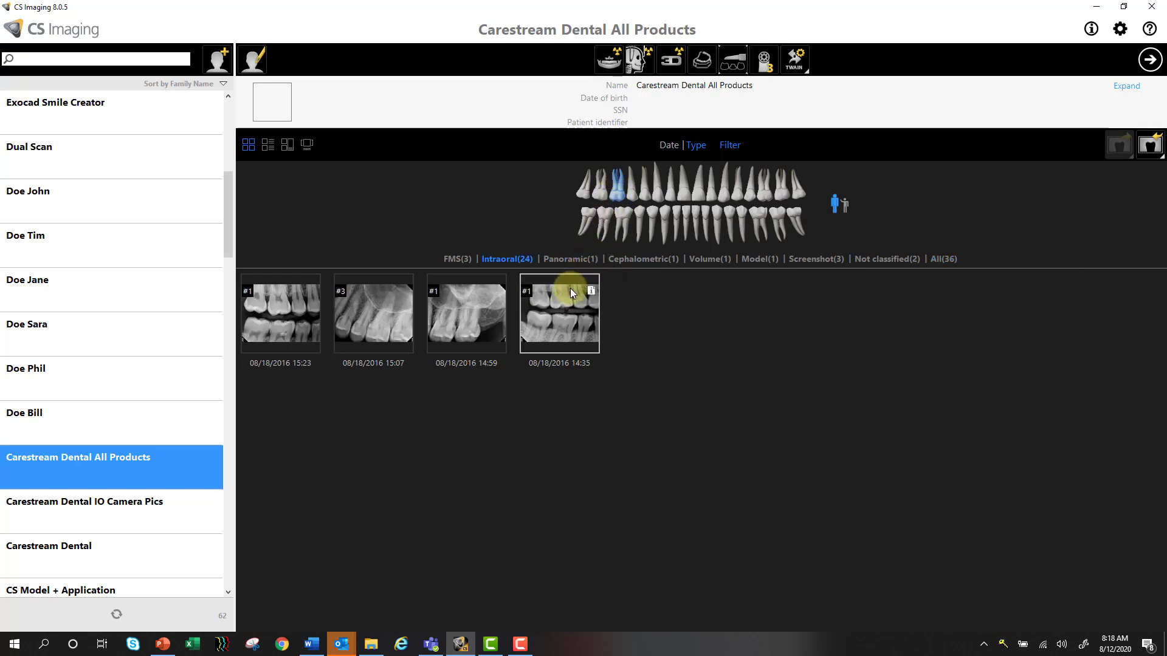
{"action": "left_click", "coordinate": [625, 212]}
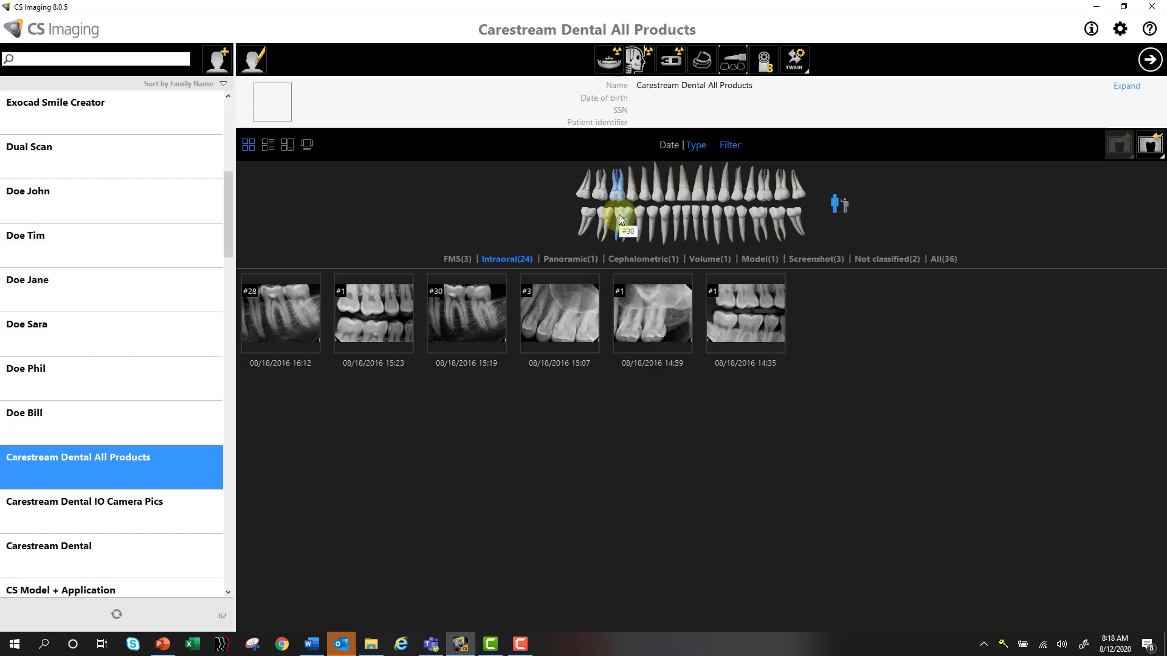
{"action": "left_click", "coordinate": [631, 195]}
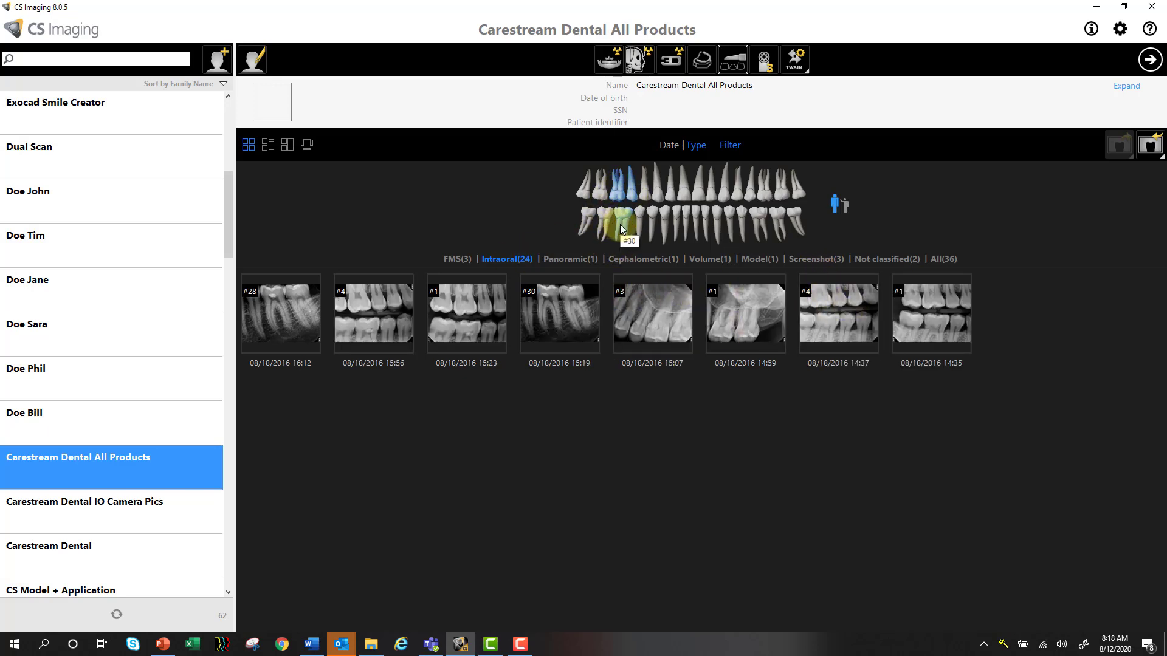
{"action": "left_click", "coordinate": [621, 196]}
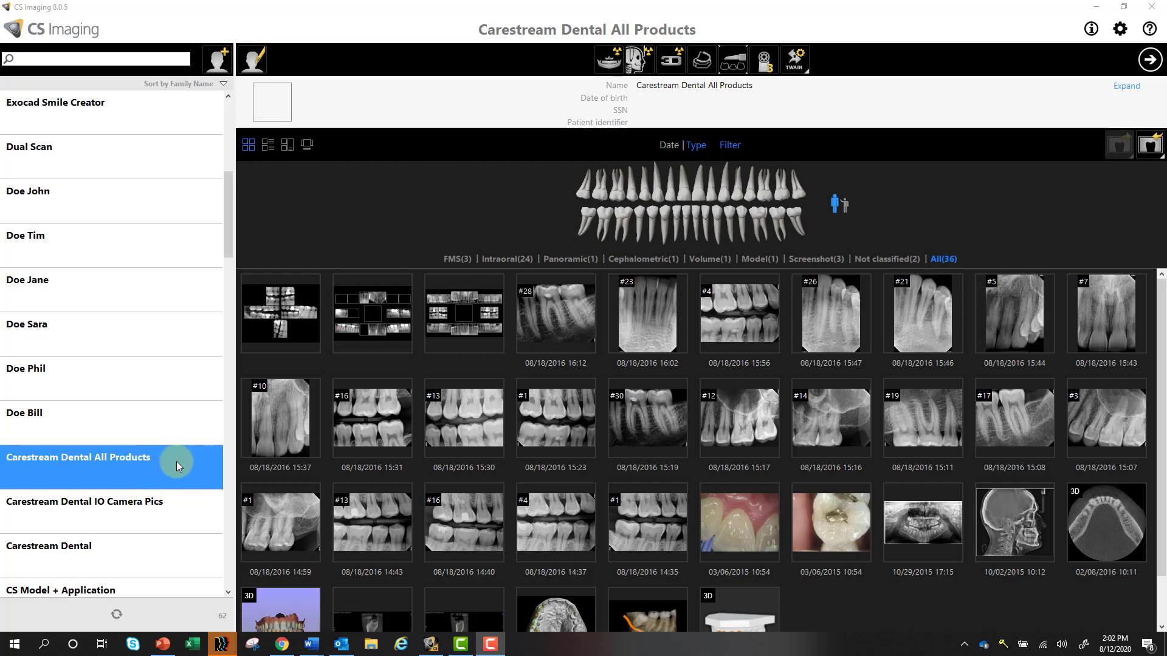
Step: Open the #4 bitewing and #21 images in the viewer, then clear the workspace
{"action": "left_click", "coordinate": [1148, 64]}
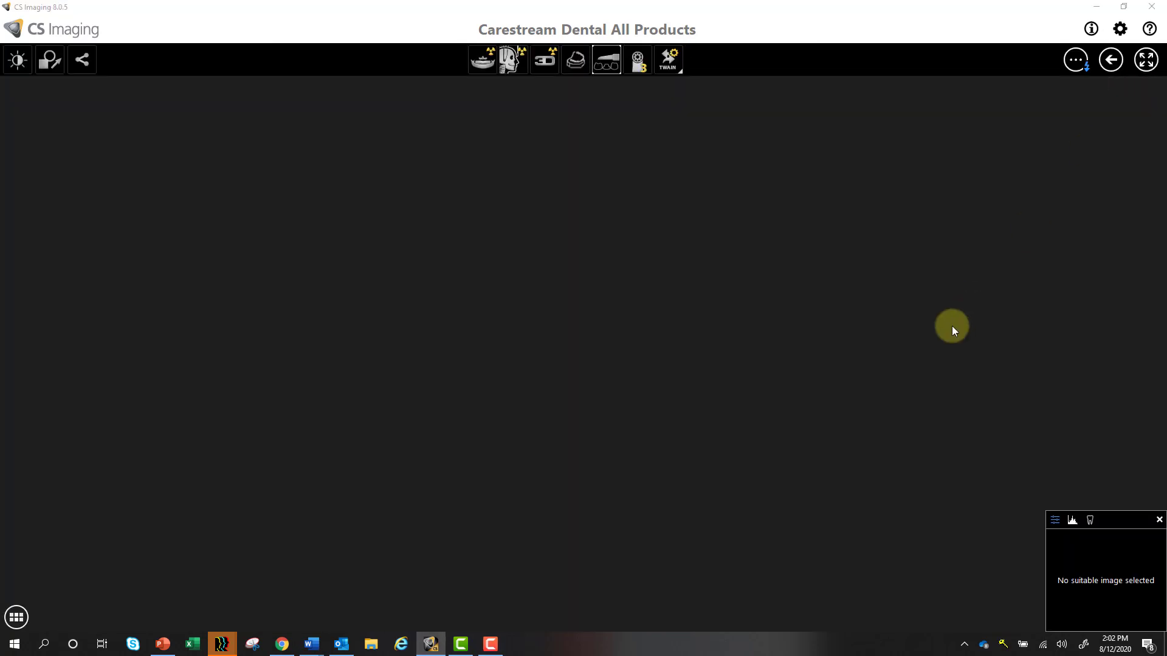
{"action": "left_click", "coordinate": [1111, 60]}
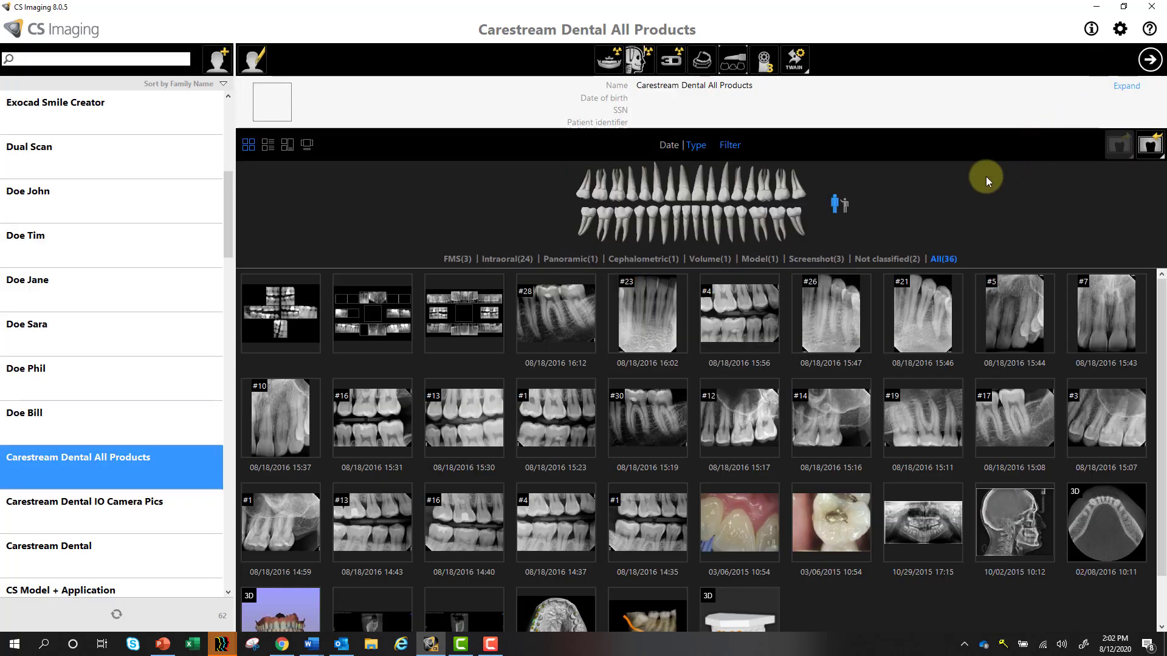
{"action": "double_click", "coordinate": [738, 327]}
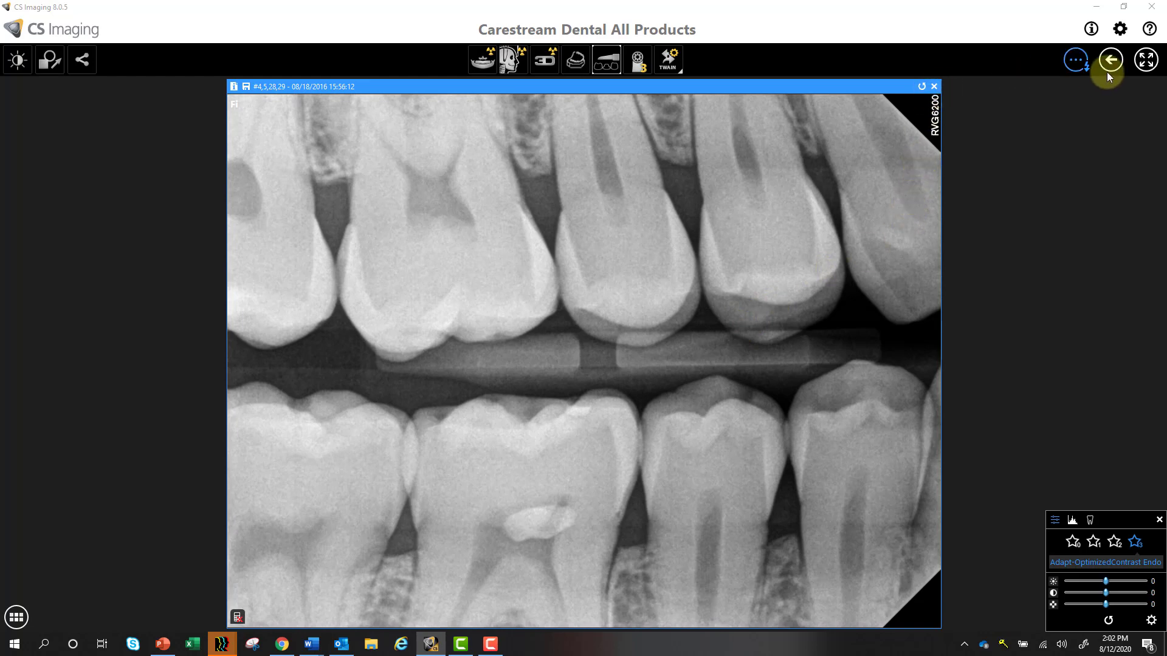
{"action": "left_click", "coordinate": [1109, 60]}
{"action": "double_click", "coordinate": [917, 315]}
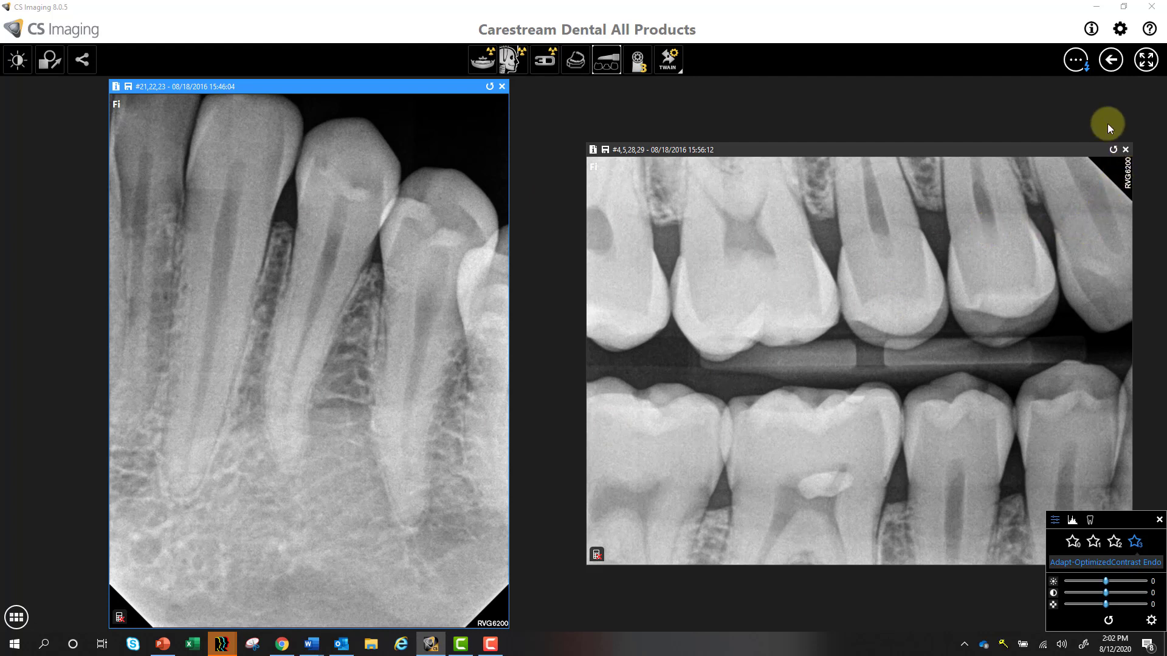
{"action": "left_click", "coordinate": [1077, 61]}
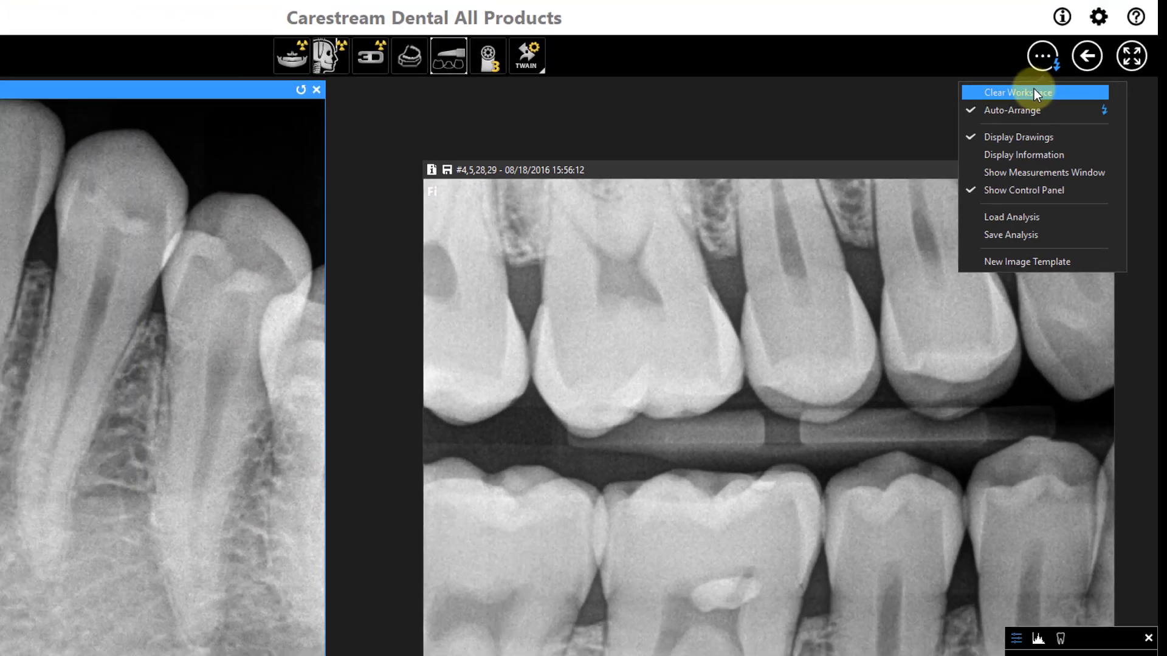
{"action": "left_click", "coordinate": [960, 100]}
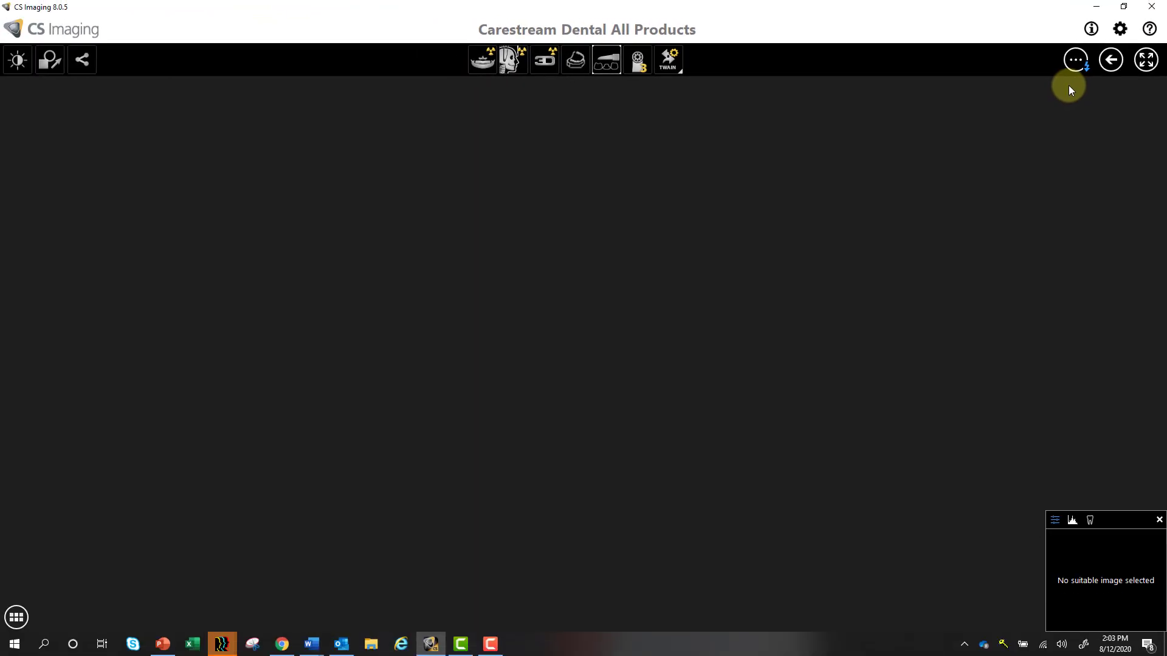
Step: Select images #26, #21, #14, #19, #1 and the 03/06/2015 gum photo and open them in the viewer
{"action": "left_click", "coordinate": [1112, 65]}
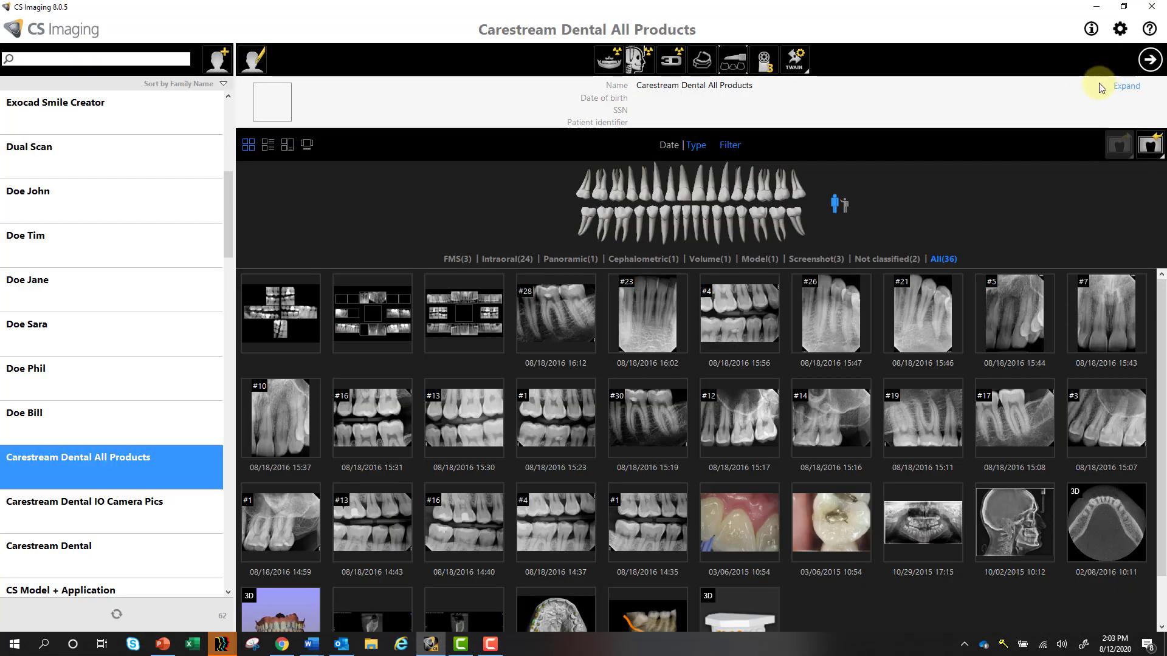
{"action": "left_click", "coordinate": [850, 326]}
{"action": "left_click", "coordinate": [903, 320], "text": "ctrl"}
{"action": "left_click", "coordinate": [828, 432], "text": "ctrl"}
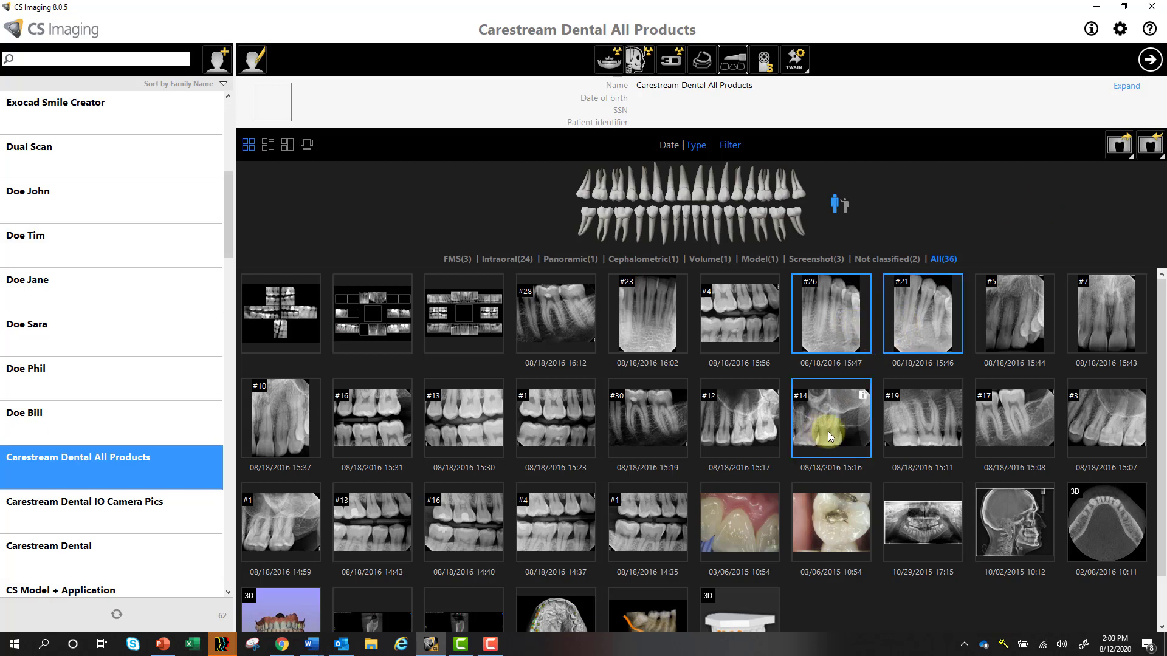
{"action": "left_click", "coordinate": [915, 408], "text": "ctrl"}
{"action": "left_click", "coordinate": [745, 512], "text": "ctrl"}
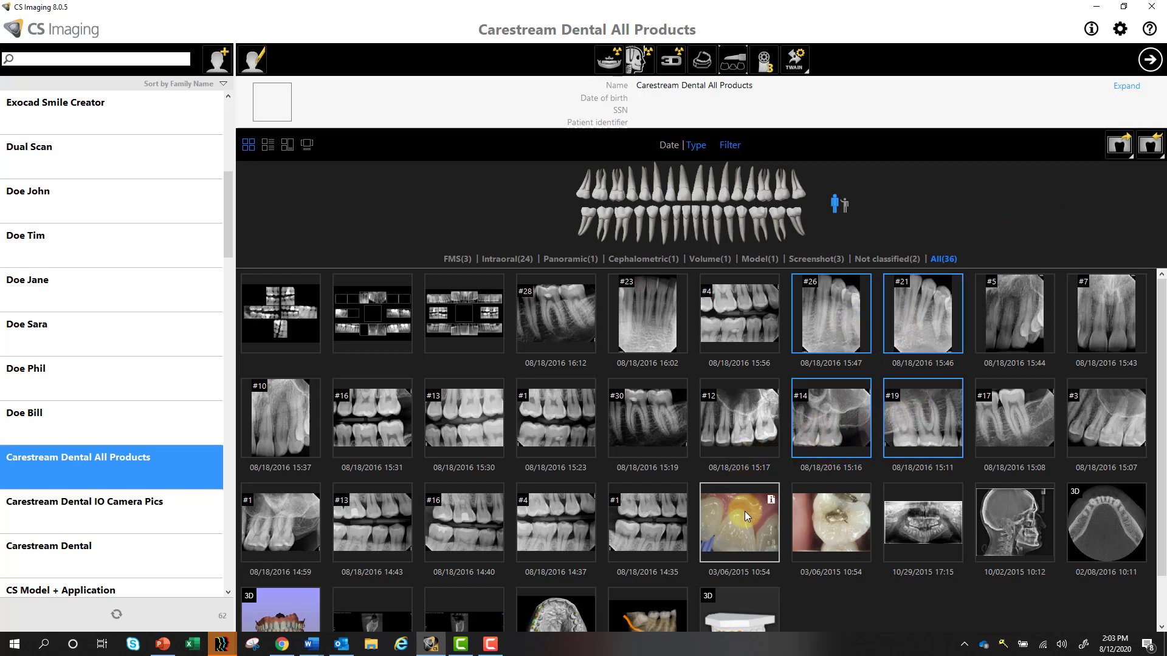
{"action": "left_click", "coordinate": [656, 513], "text": "ctrl"}
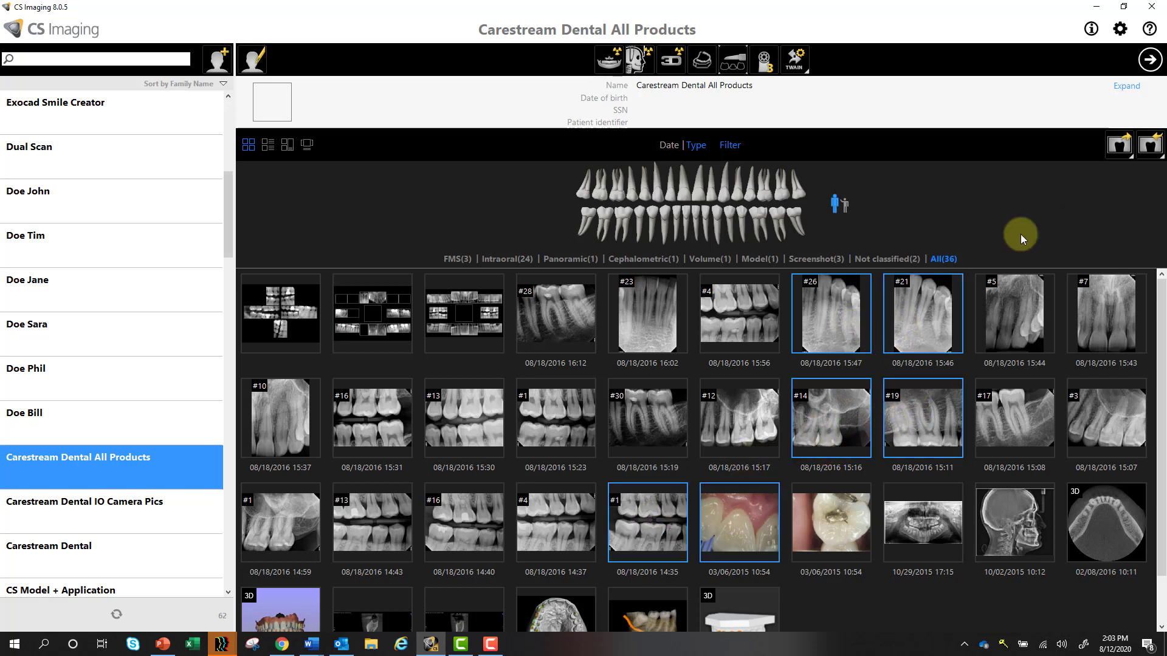
{"action": "left_click", "coordinate": [1149, 60]}
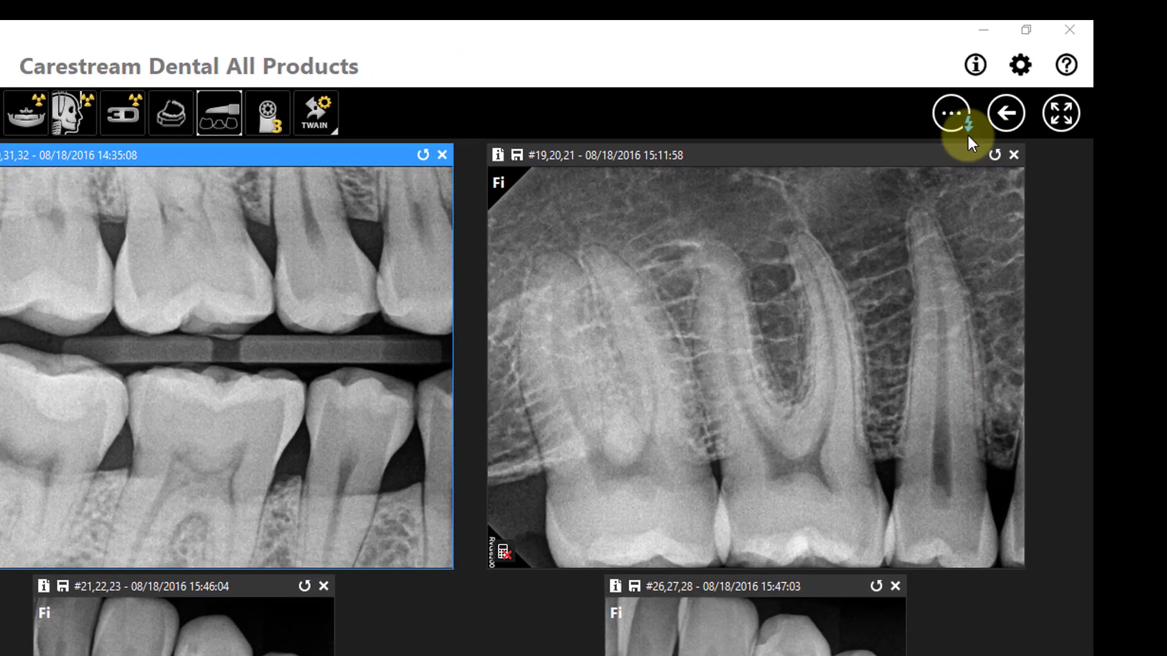
Step: Close the #21,22,23, #26,27,28, #14,15,16 and #19,20,21 images
{"action": "left_click", "coordinate": [967, 136]}
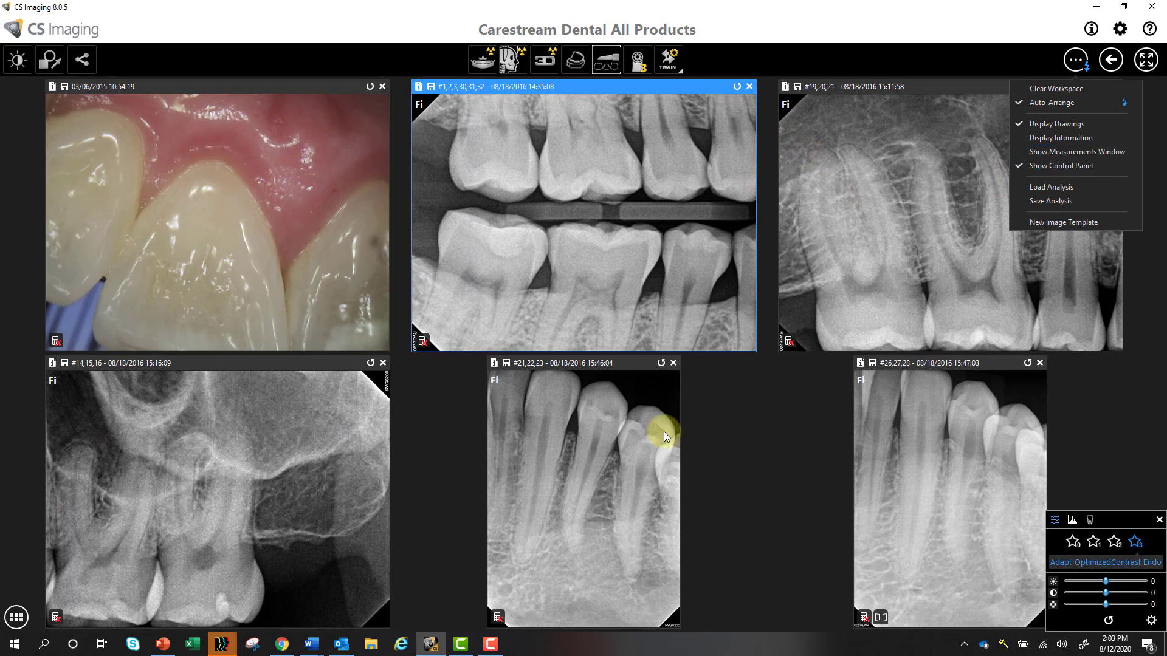
{"action": "left_click", "coordinate": [672, 362]}
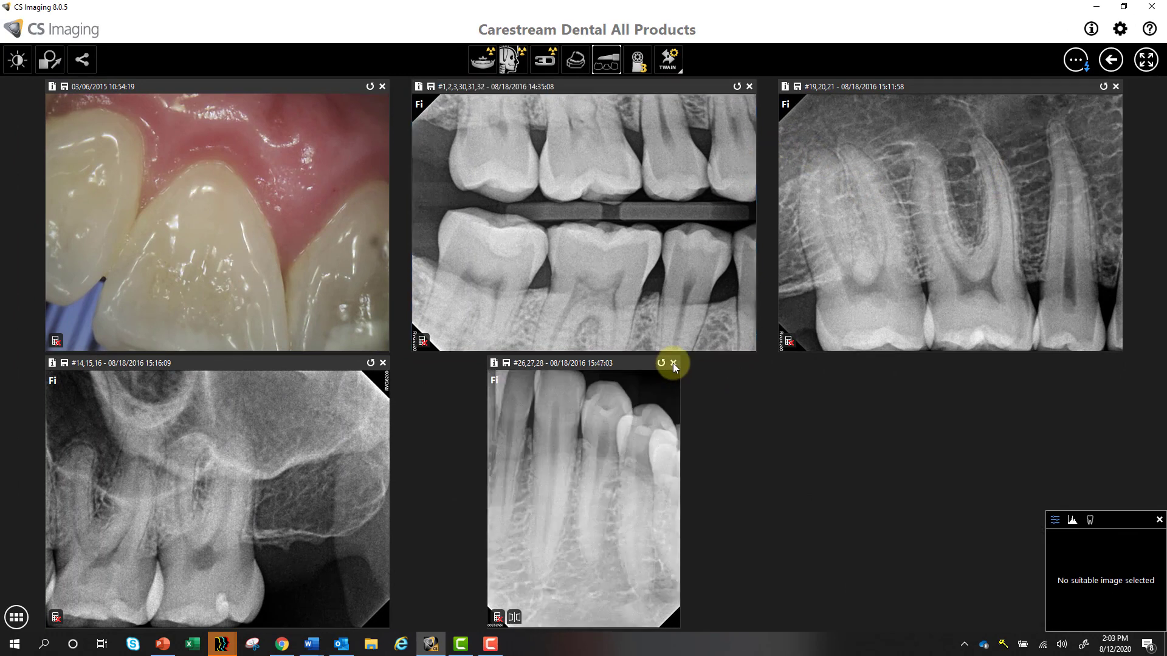
{"action": "left_click", "coordinate": [673, 363]}
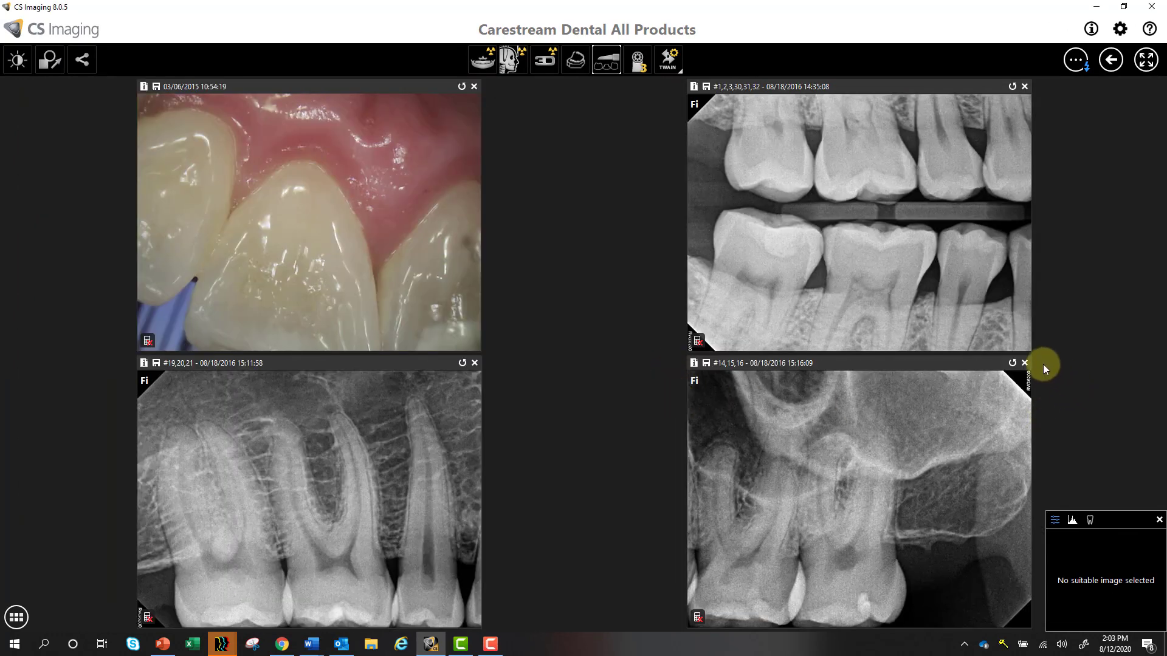
{"action": "left_click", "coordinate": [1024, 363]}
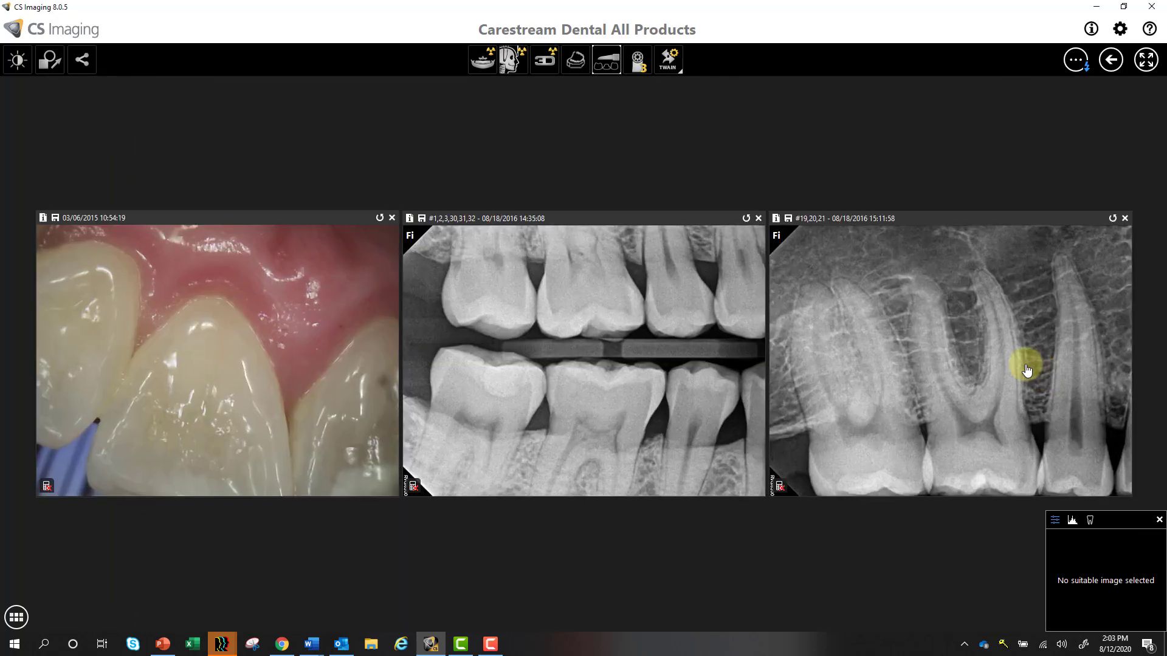
{"action": "left_click", "coordinate": [1125, 218]}
Step: Close the #1,2,3,30,31,32 image, then open seven selected images including the gum photo
{"action": "left_click", "coordinate": [1125, 150]}
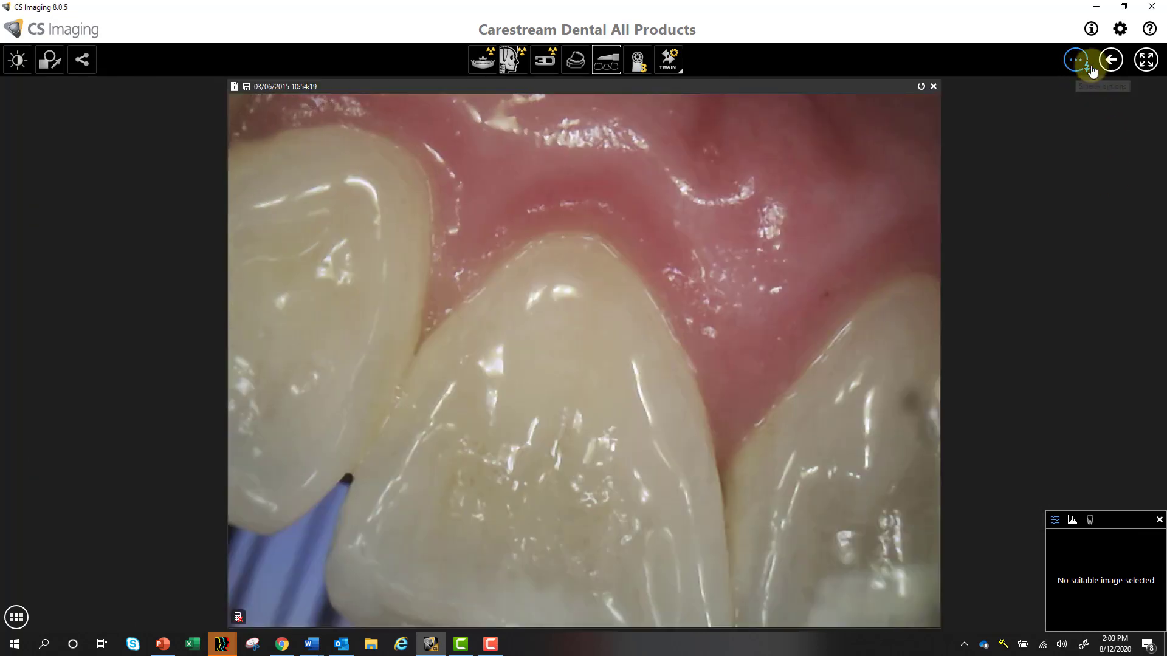
{"action": "left_click", "coordinate": [1110, 60]}
{"action": "left_click", "coordinate": [636, 327]}
{"action": "left_click", "coordinate": [565, 322], "text": "ctrl"}
{"action": "left_click", "coordinate": [571, 407], "text": "ctrl"}
{"action": "left_click", "coordinate": [483, 422], "text": "ctrl"}
{"action": "left_click", "coordinate": [396, 443], "text": "ctrl"}
{"action": "left_click", "coordinate": [364, 524], "text": "ctrl"}
{"action": "left_click", "coordinate": [743, 522], "text": "ctrl"}
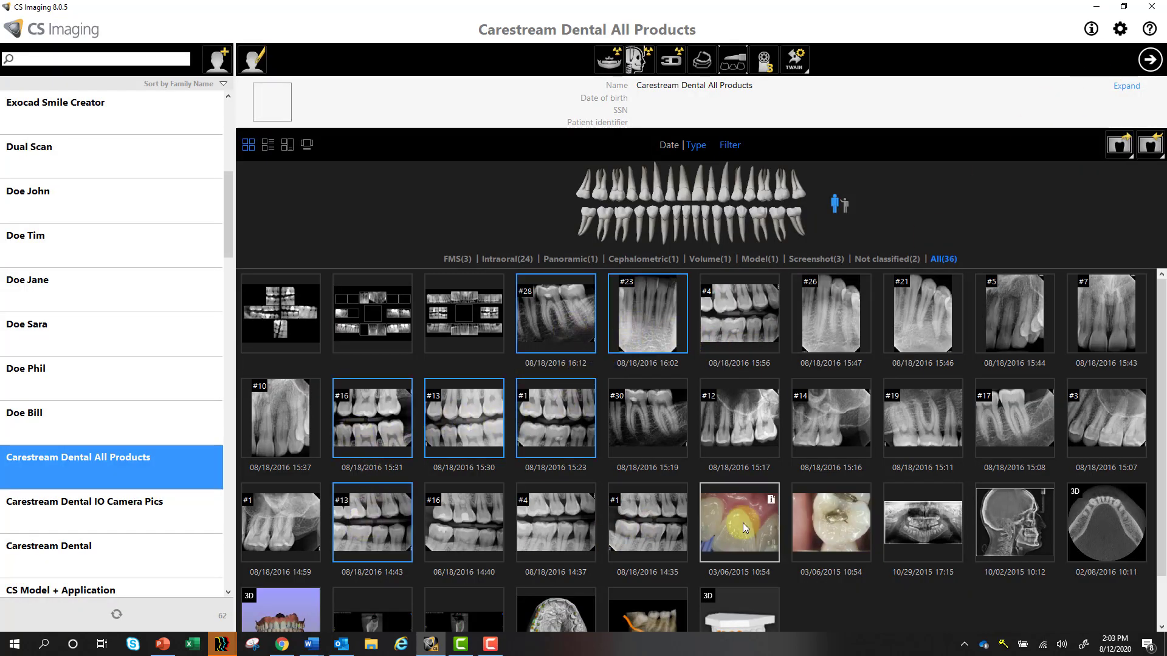
{"action": "left_click", "coordinate": [1149, 60]}
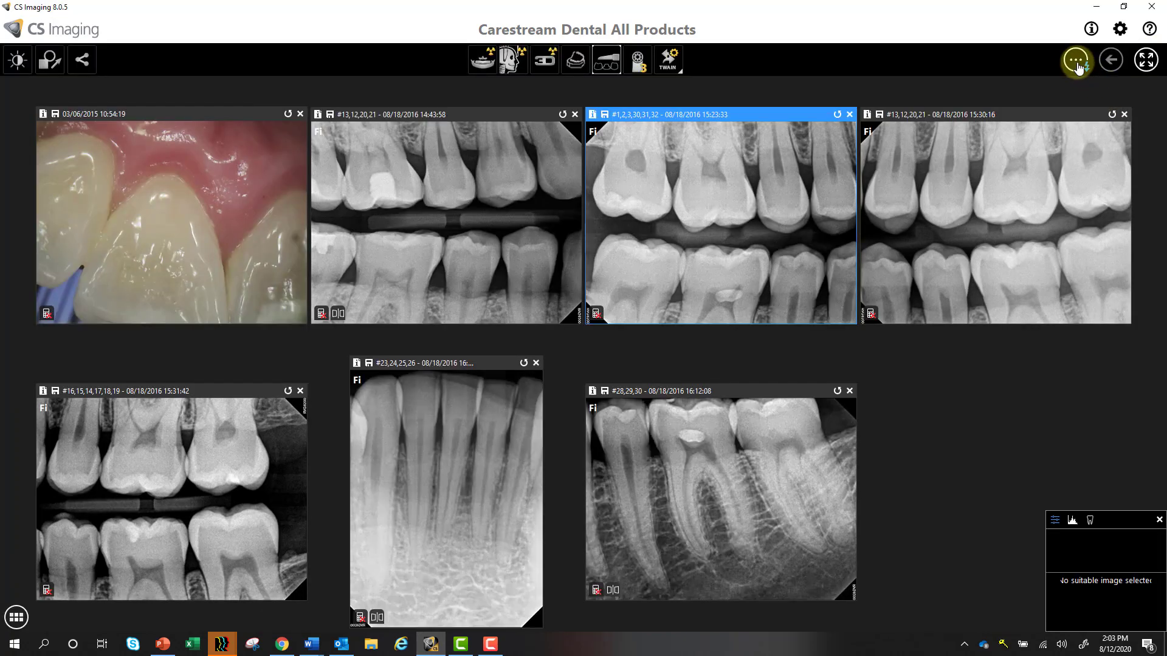
Step: Turn Auto-Arrange off, close three images, turn it back on, and close the #23,24,25,26 image
{"action": "left_click", "coordinate": [1077, 64]}
{"action": "left_click", "coordinate": [1058, 103]}
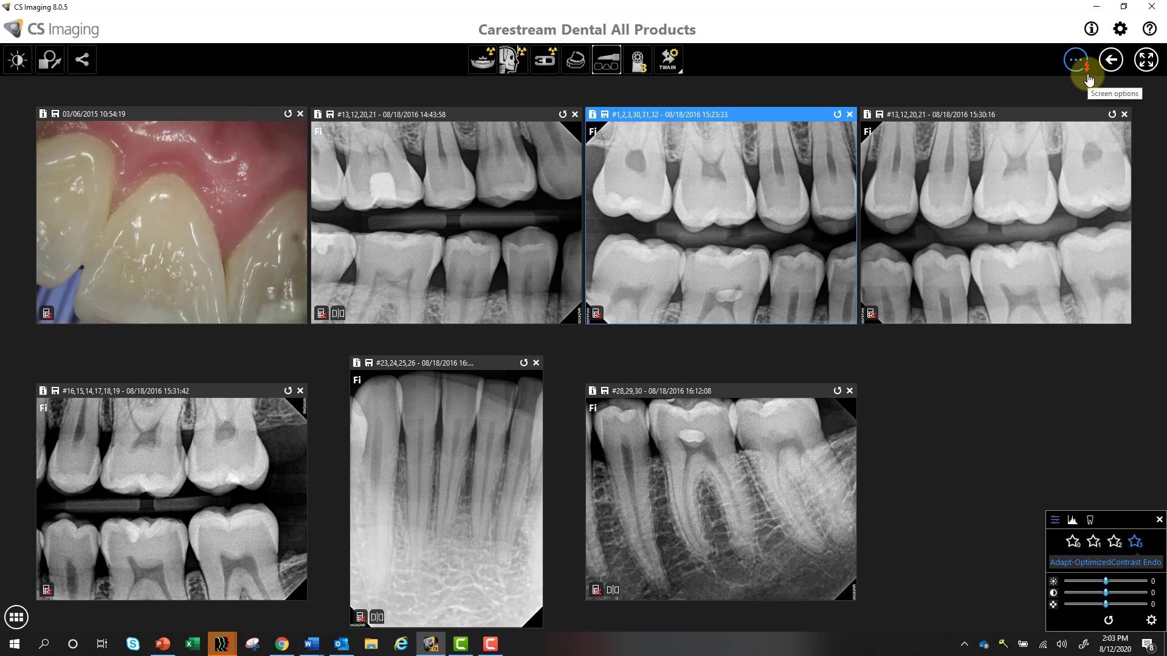
{"action": "left_click", "coordinate": [1124, 115]}
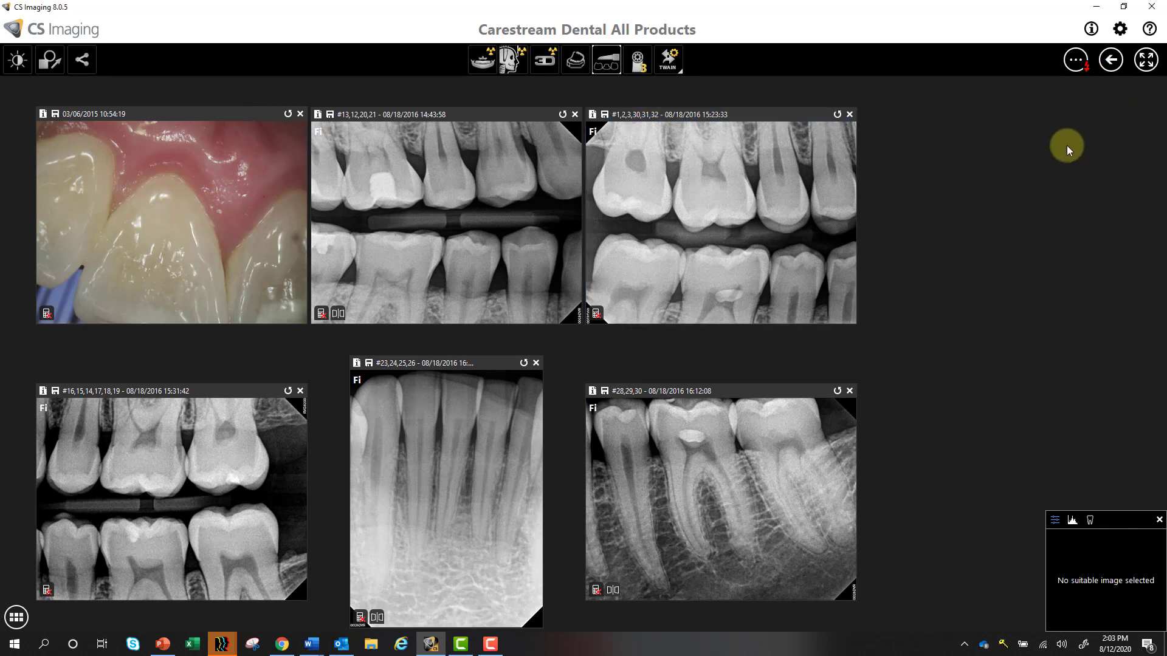
{"action": "left_click", "coordinate": [850, 114]}
{"action": "left_click", "coordinate": [850, 391]}
{"action": "left_click", "coordinate": [1076, 59]}
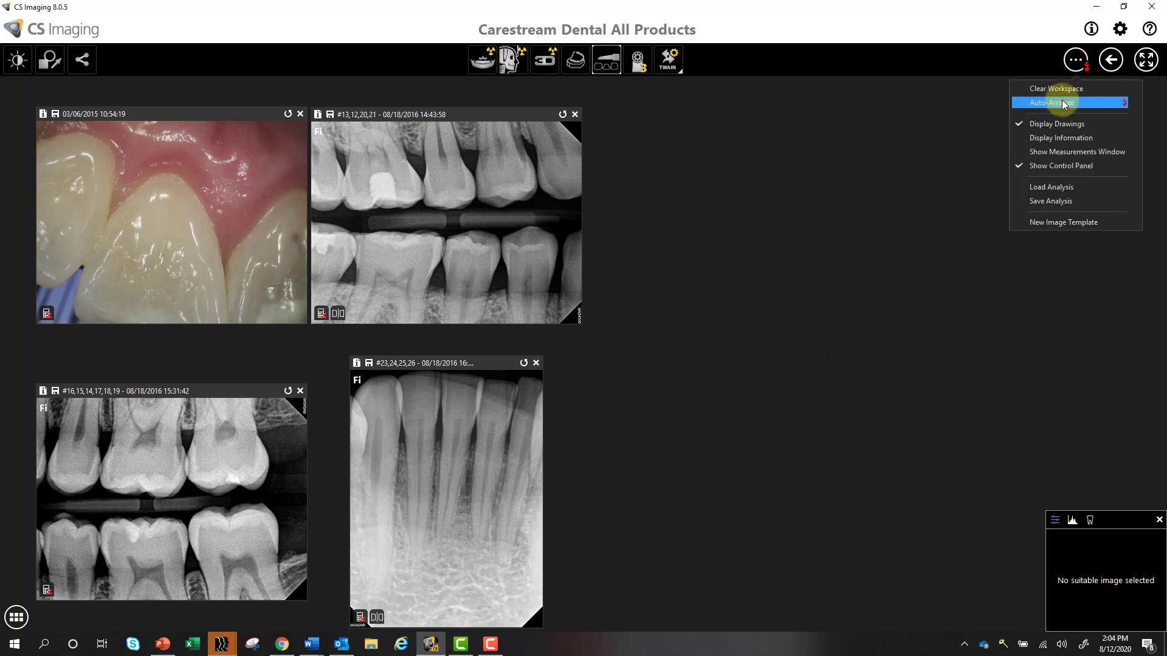
{"action": "left_click", "coordinate": [1063, 100]}
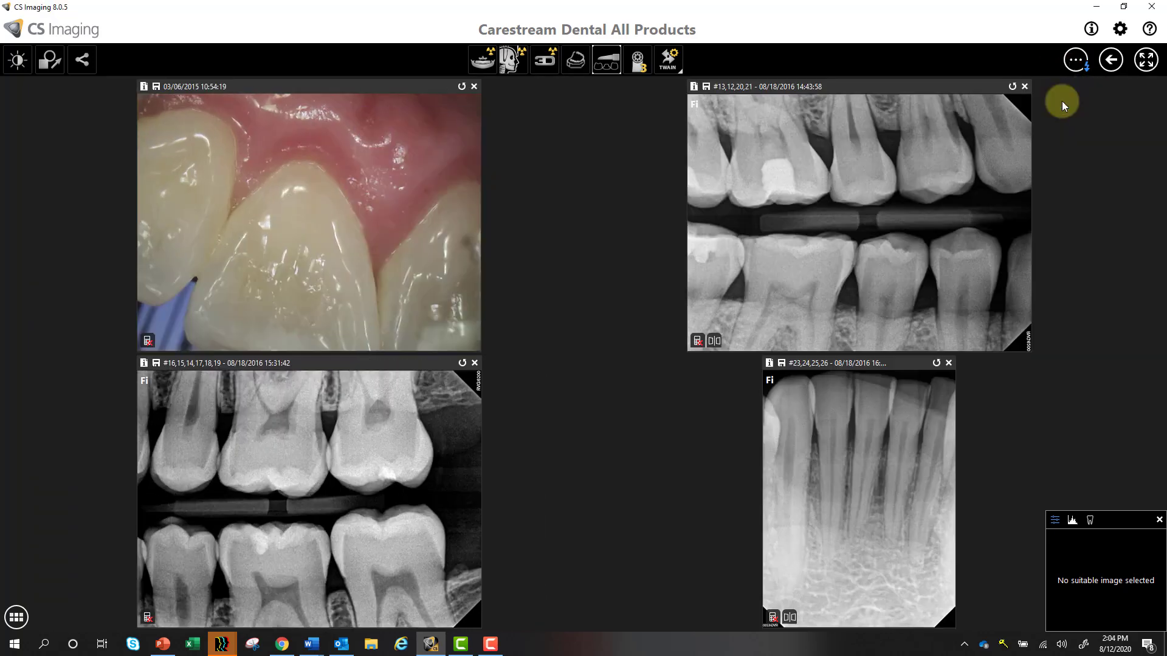
{"action": "left_click", "coordinate": [949, 363]}
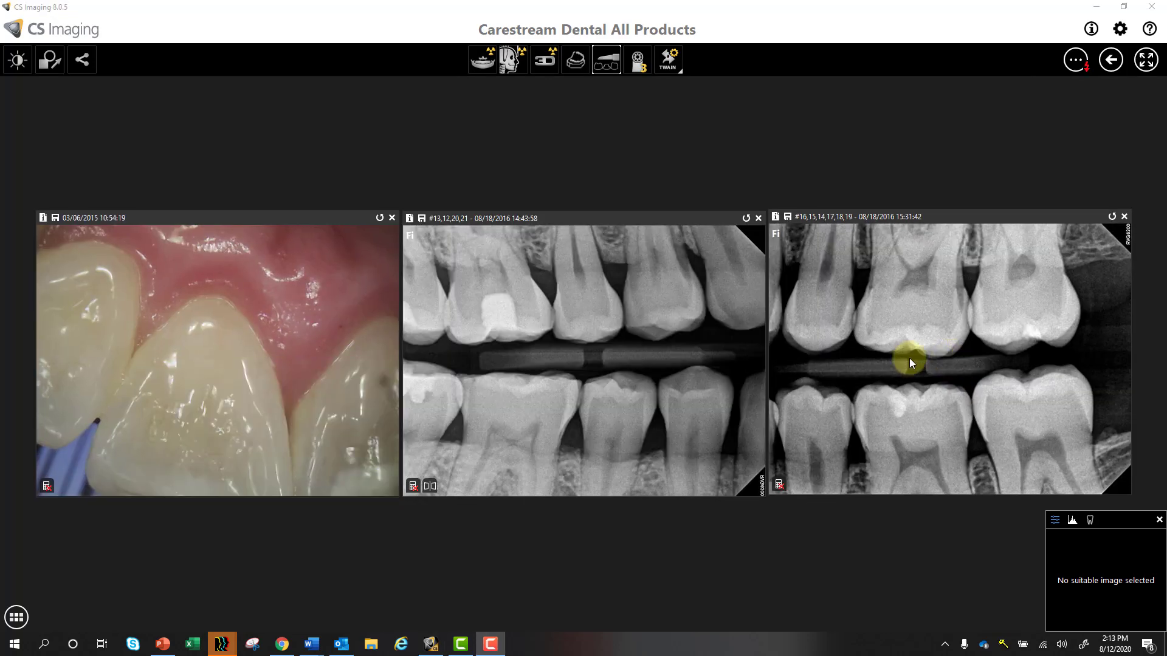
Step: Select and deselect the bitewing, then hide and reopen the adjustment control panel
{"action": "left_click", "coordinate": [909, 359]}
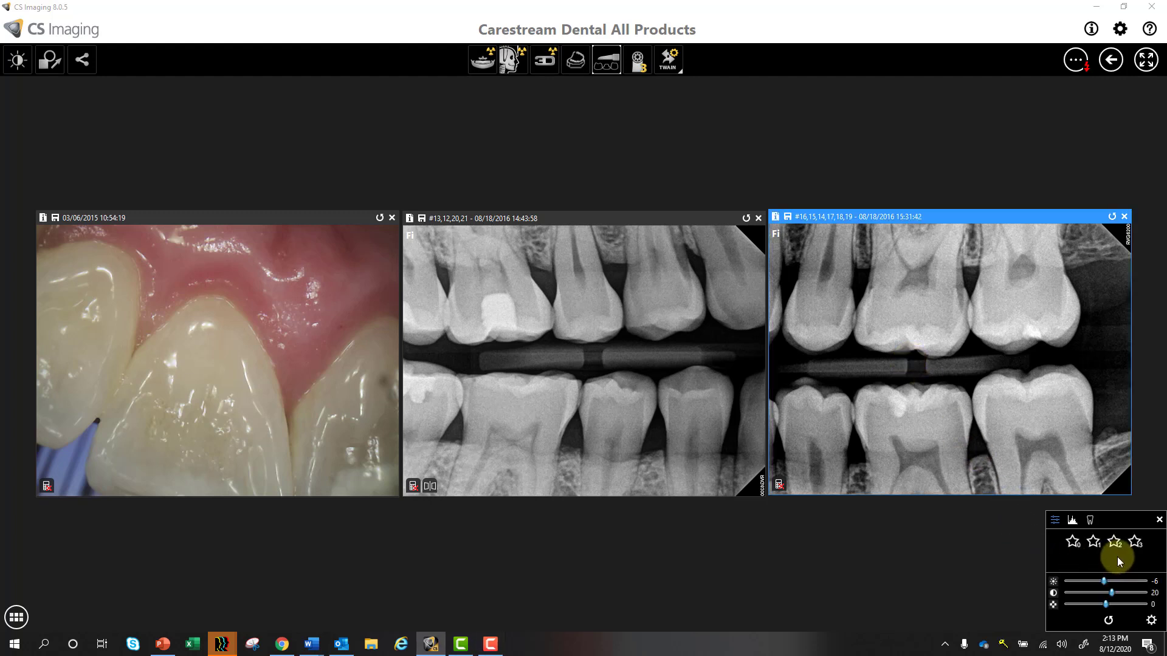
{"action": "left_click", "coordinate": [925, 560]}
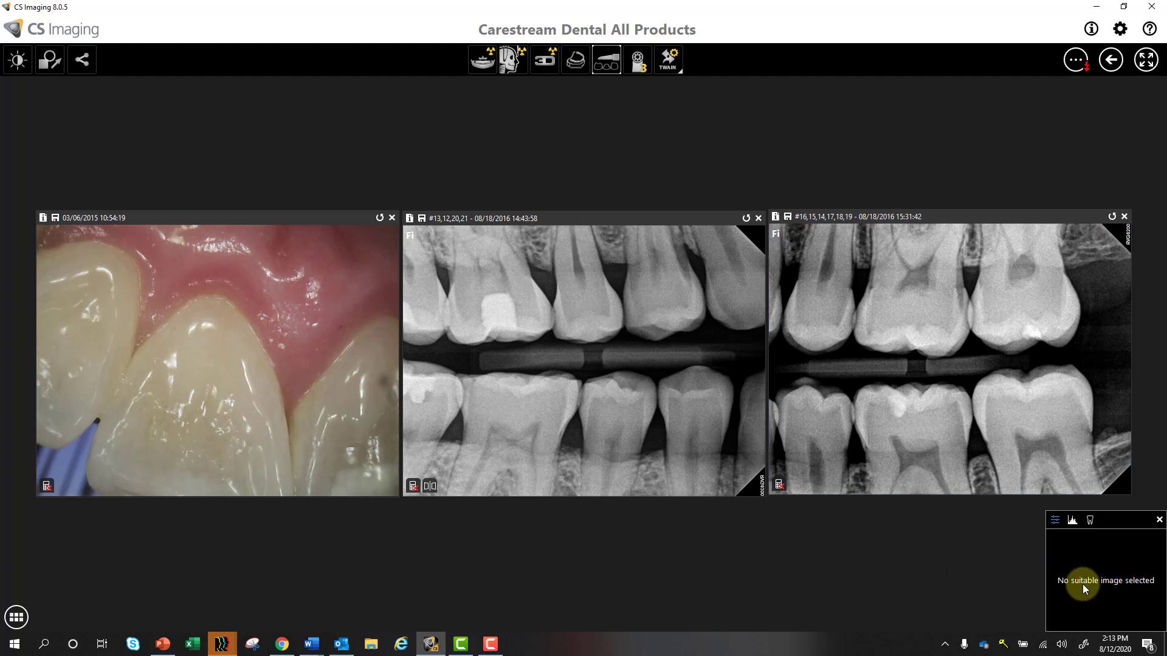
{"action": "left_click", "coordinate": [1159, 521]}
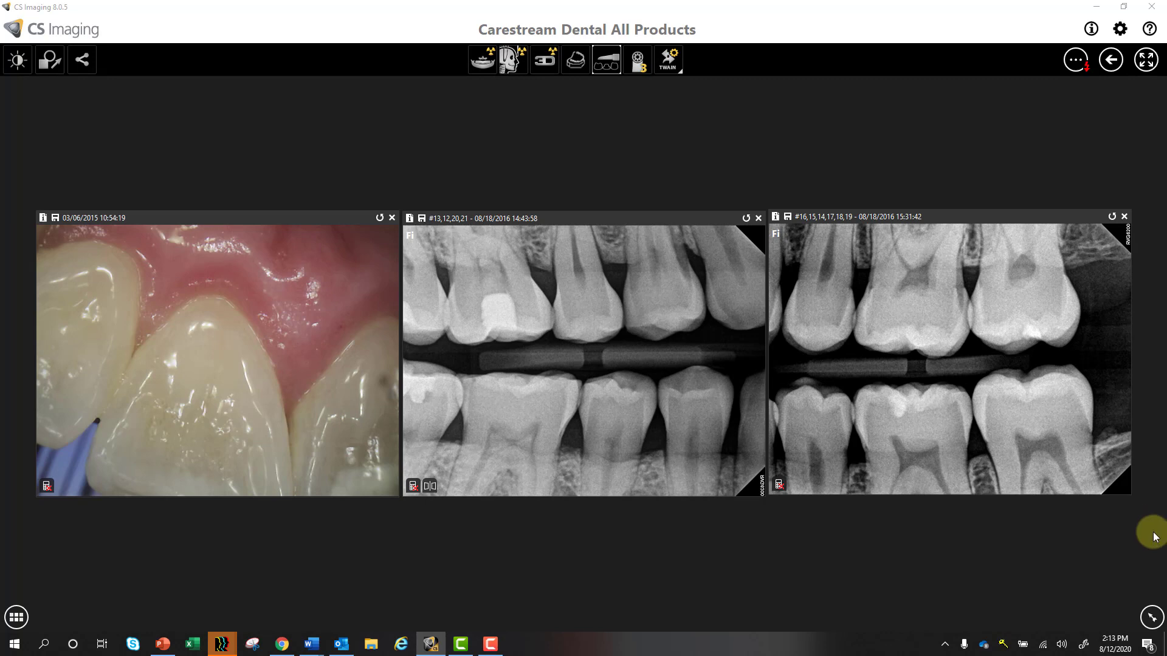
{"action": "left_click", "coordinate": [1148, 620]}
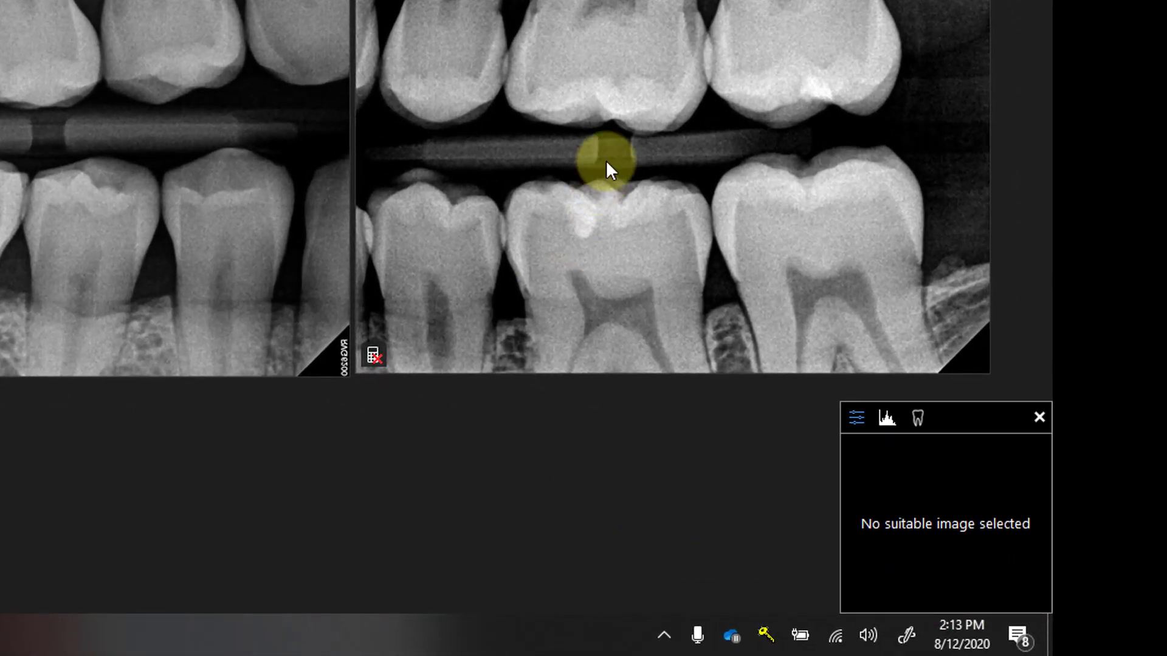
Step: Raise the right x-ray's sharpness to 20, then reset its adjustments to defaults
{"action": "left_click", "coordinate": [606, 160]}
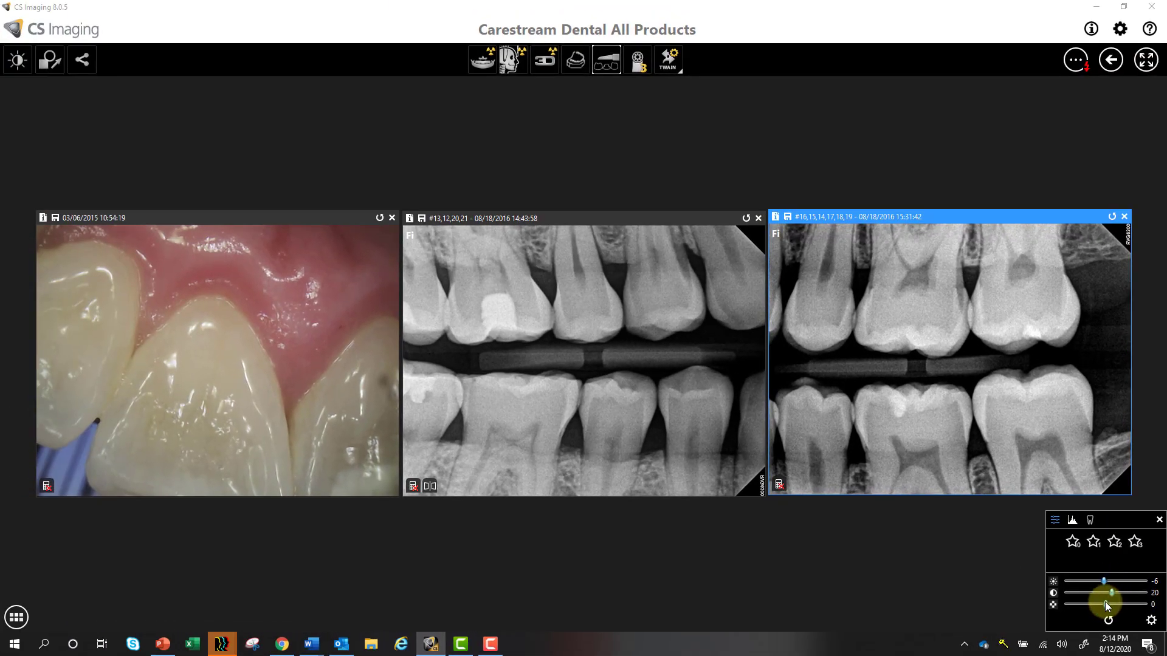
{"action": "left_click_drag", "start_coordinate": [1105, 604], "coordinate": [1112, 604]}
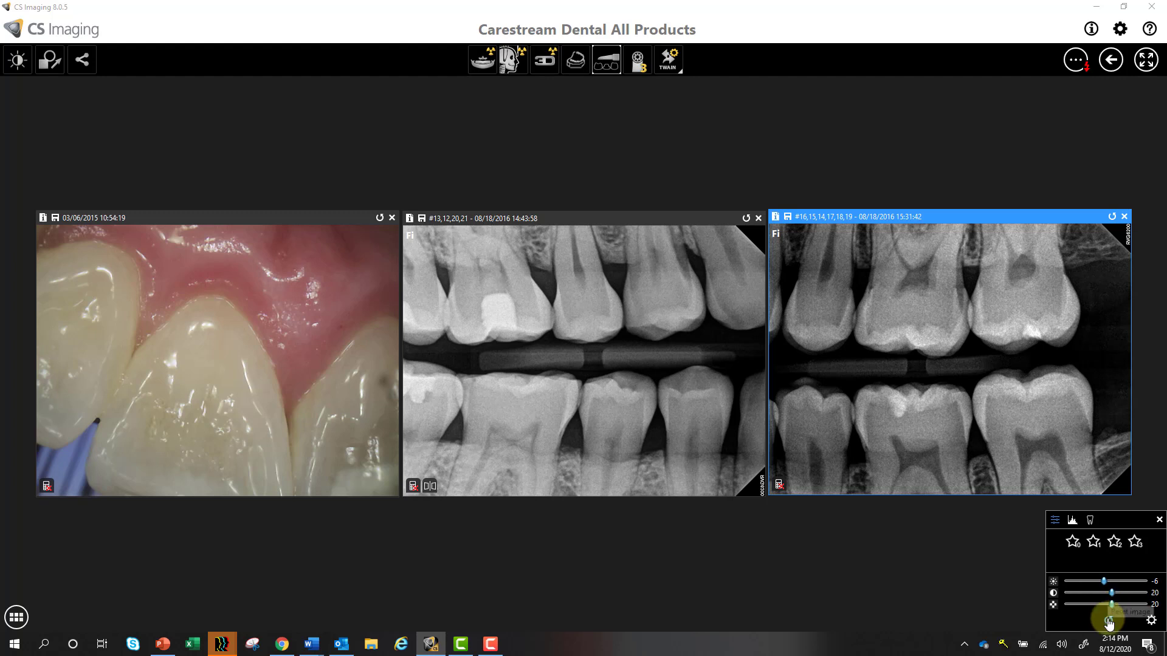
{"action": "left_click", "coordinate": [1108, 620]}
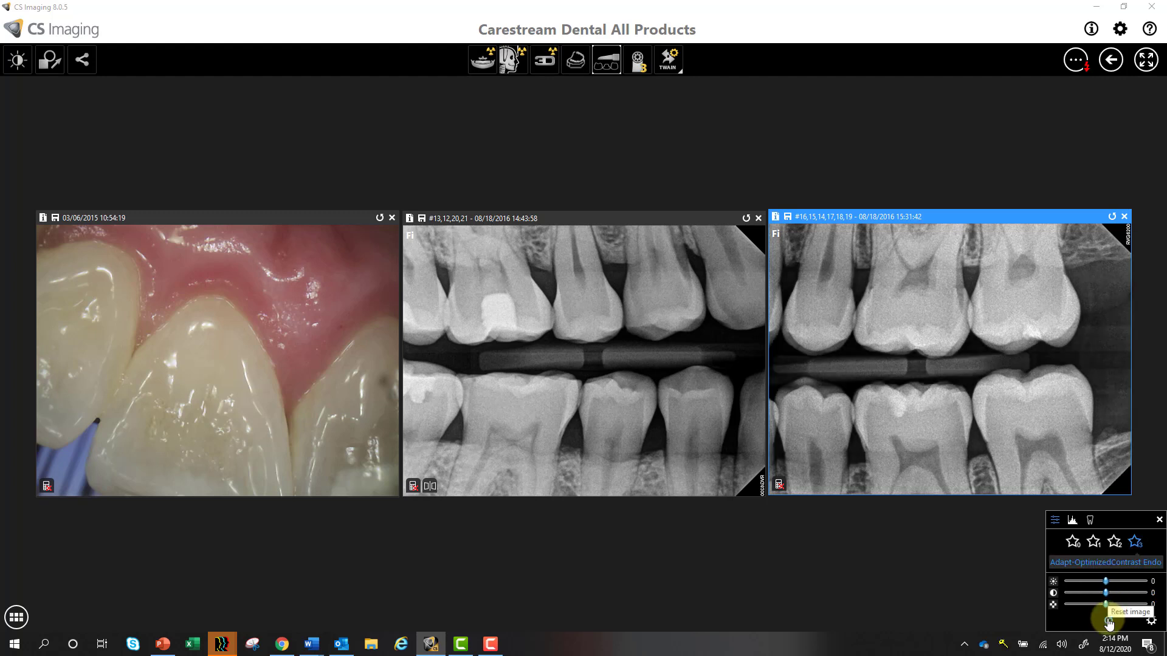
{"action": "left_click", "coordinate": [1153, 626]}
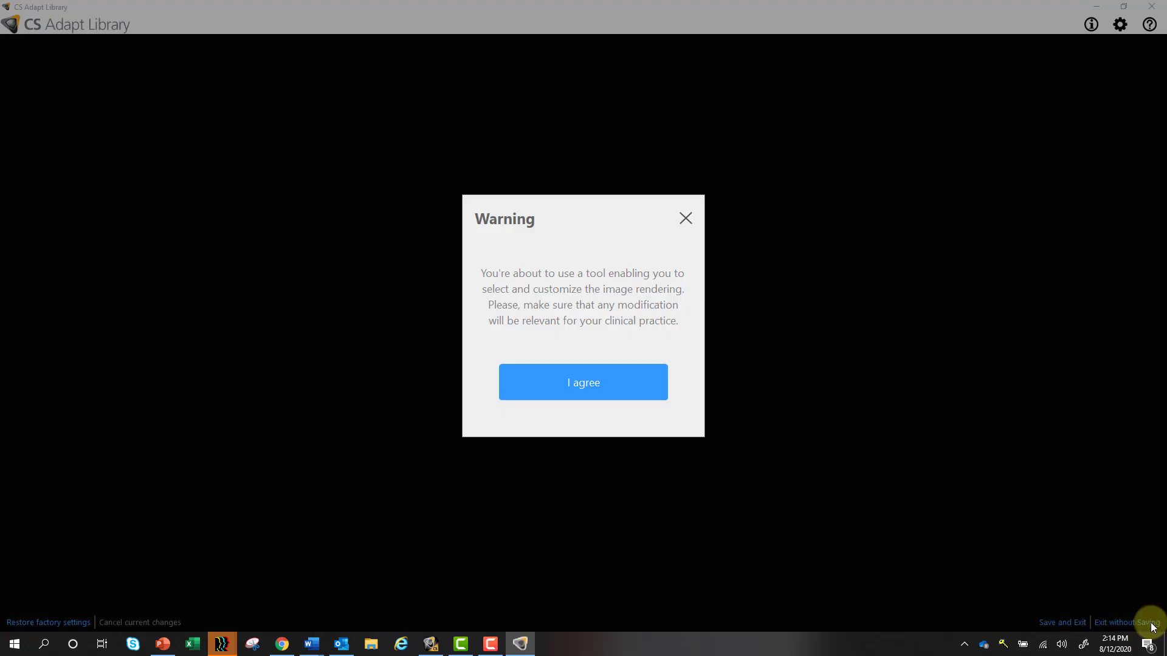
{"action": "left_click", "coordinate": [686, 218]}
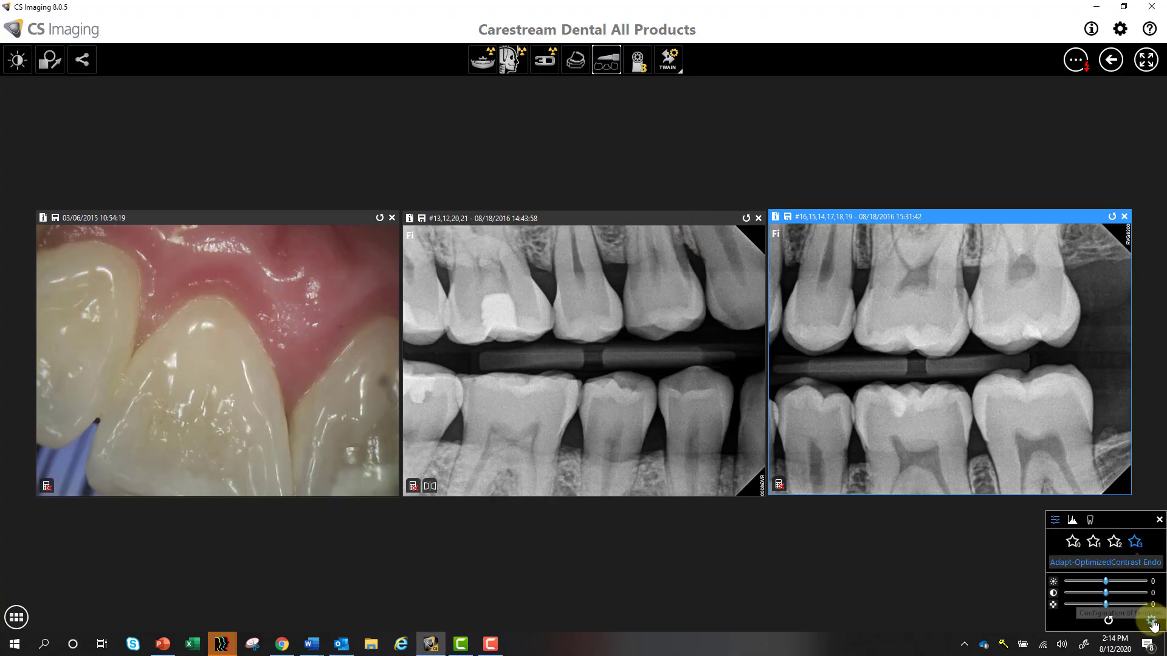
Step: Reshape the right bitewing's Optiview histogram curve for more brightness and contrast, then show the dental arch
{"action": "left_click", "coordinate": [1072, 520]}
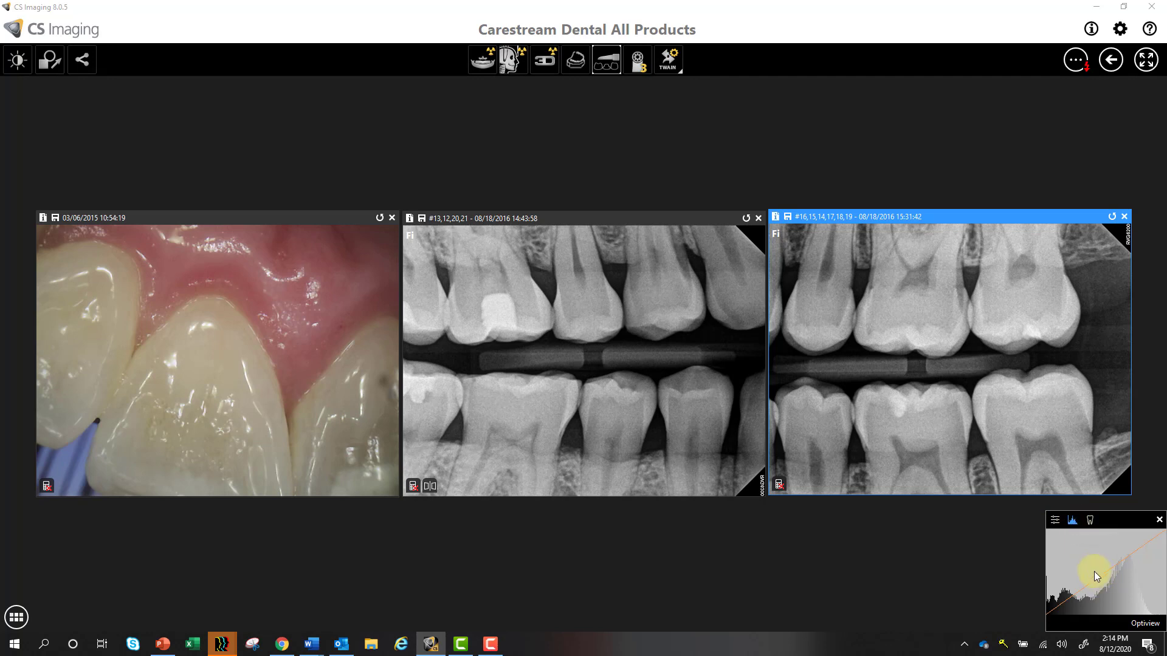
{"action": "left_click_drag", "start_coordinate": [1093, 575], "coordinate": [1091, 524]}
{"action": "left_click", "coordinate": [1090, 521]}
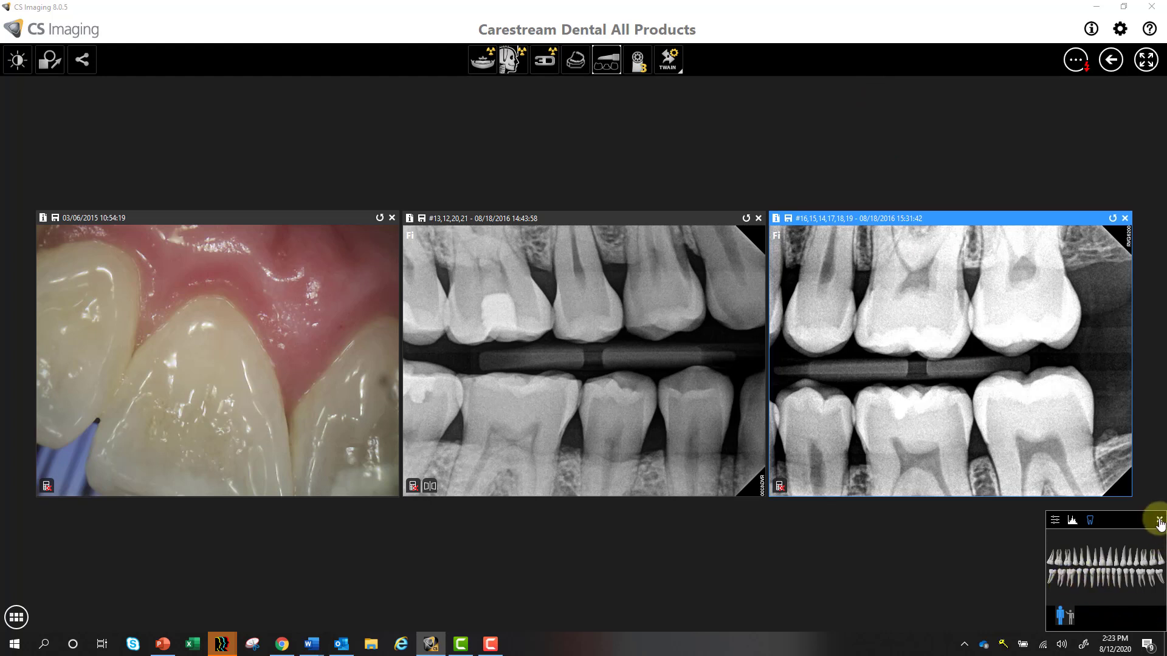
Step: Close the image tools panel and clear all three images from the workspace
{"action": "left_click", "coordinate": [1159, 520]}
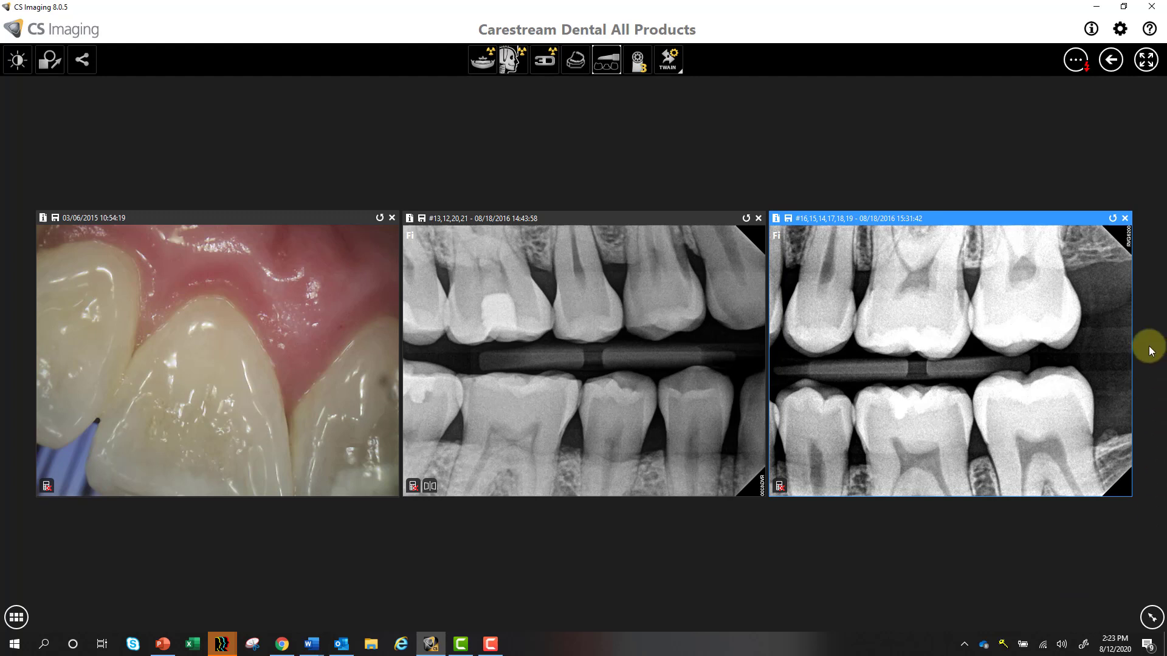
{"action": "left_click", "coordinate": [1074, 60]}
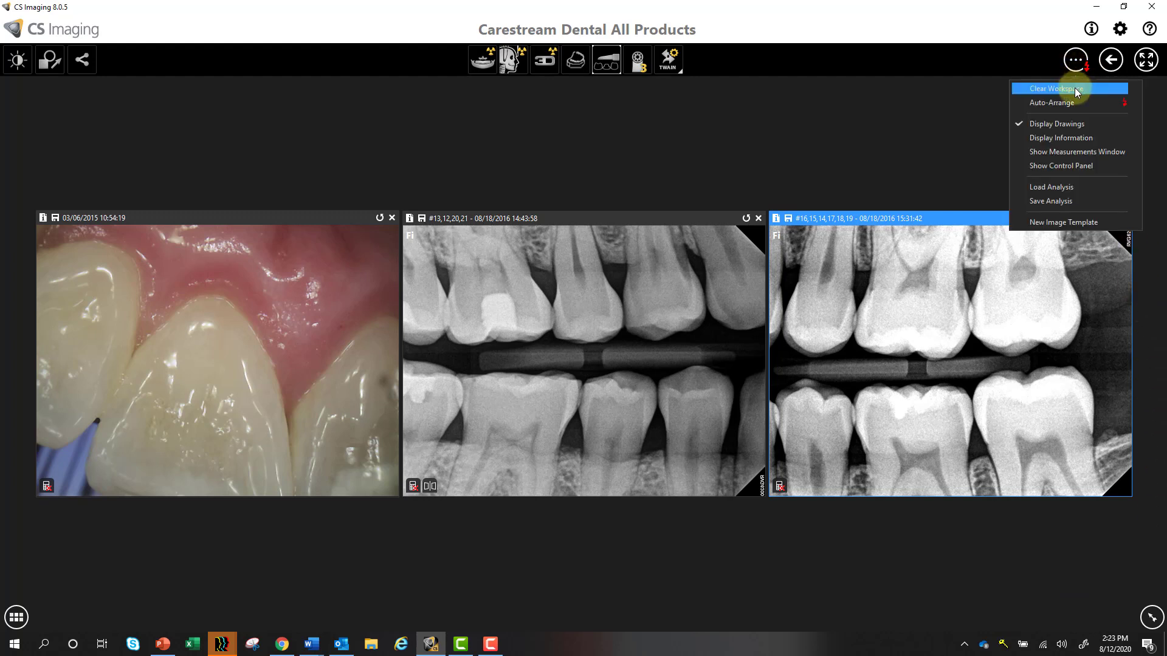
{"action": "left_click", "coordinate": [1074, 90]}
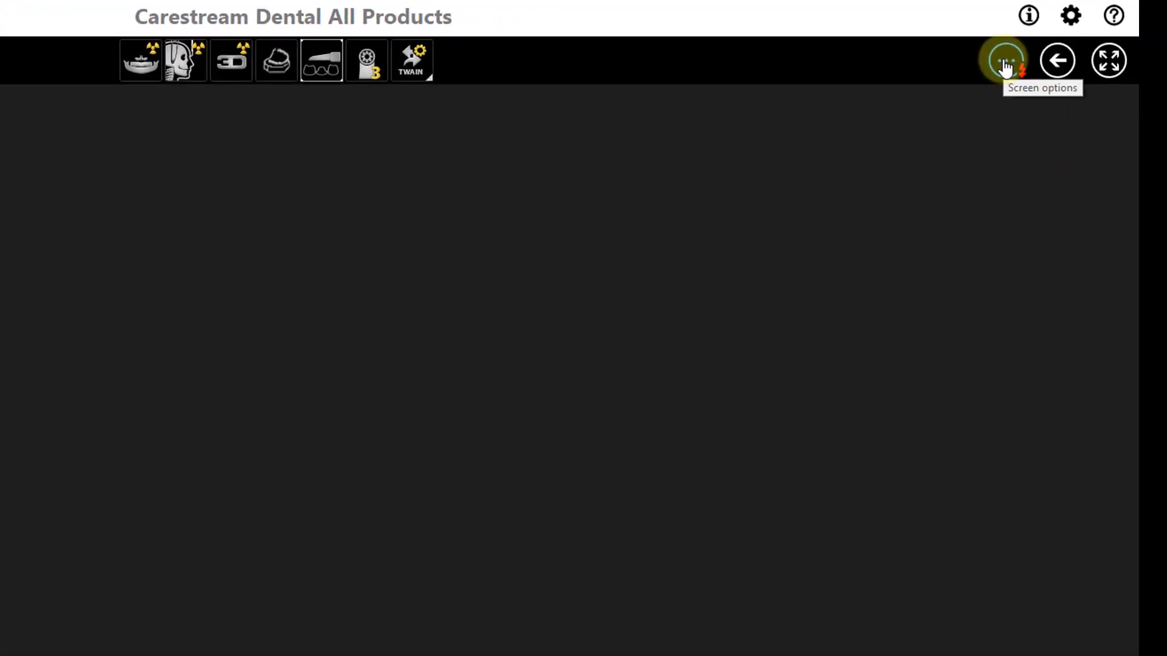
Step: Preview the FMS2 layout in the new image template dialog, then cancel
{"action": "left_click", "coordinate": [986, 64]}
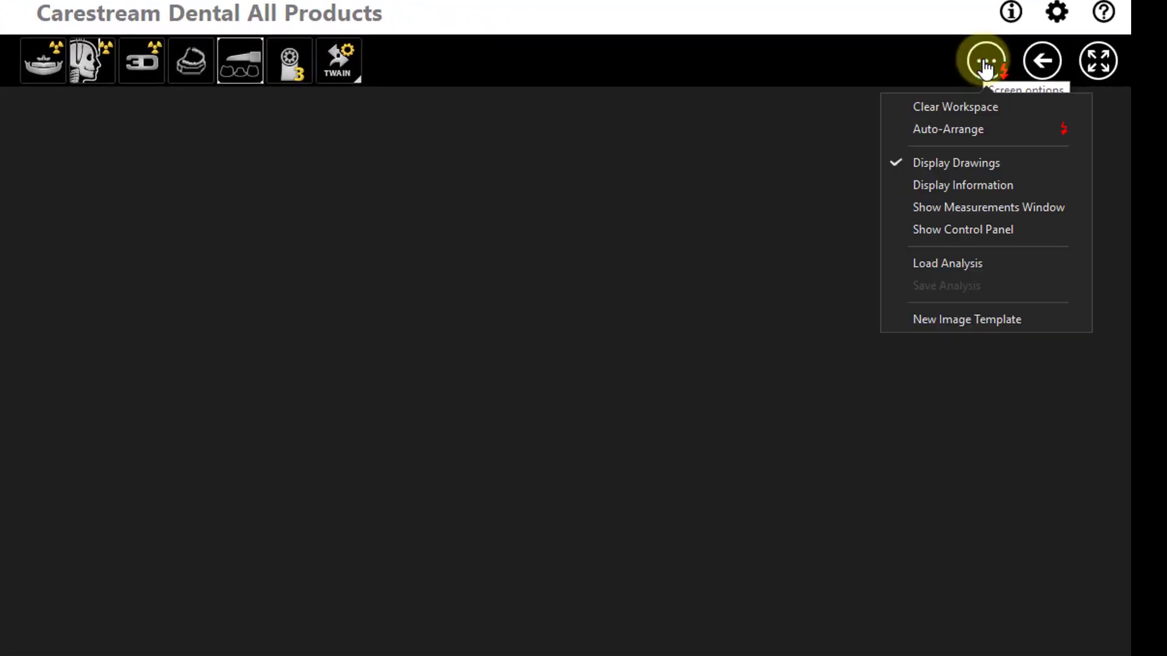
{"action": "left_click", "coordinate": [967, 319]}
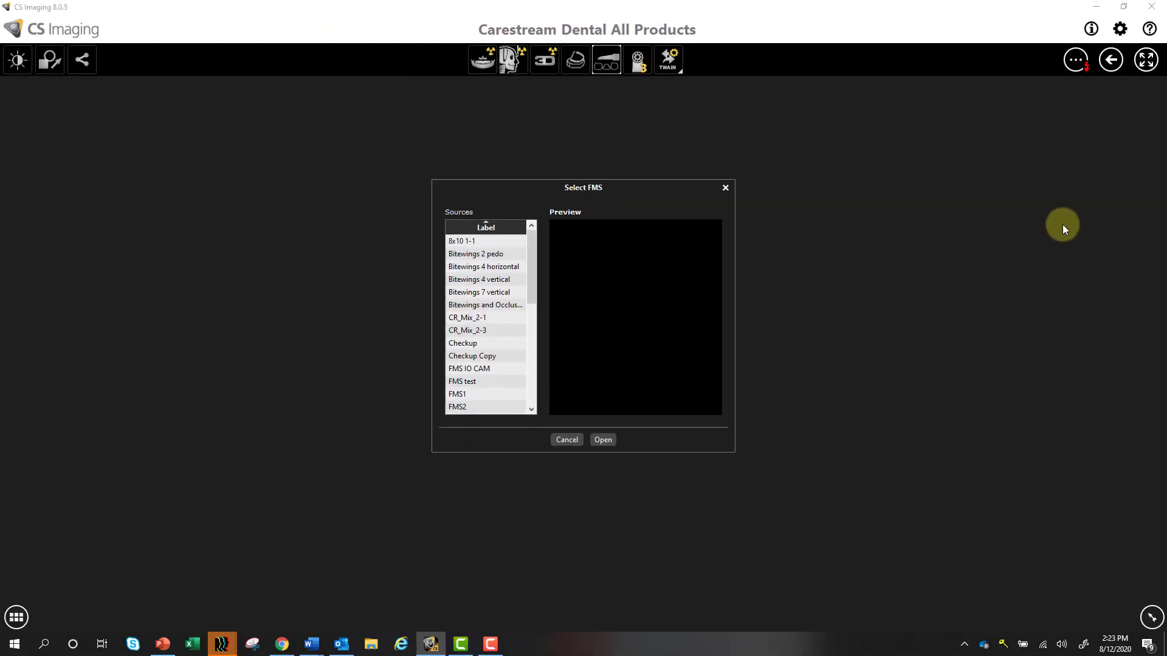
{"action": "left_click", "coordinate": [480, 406]}
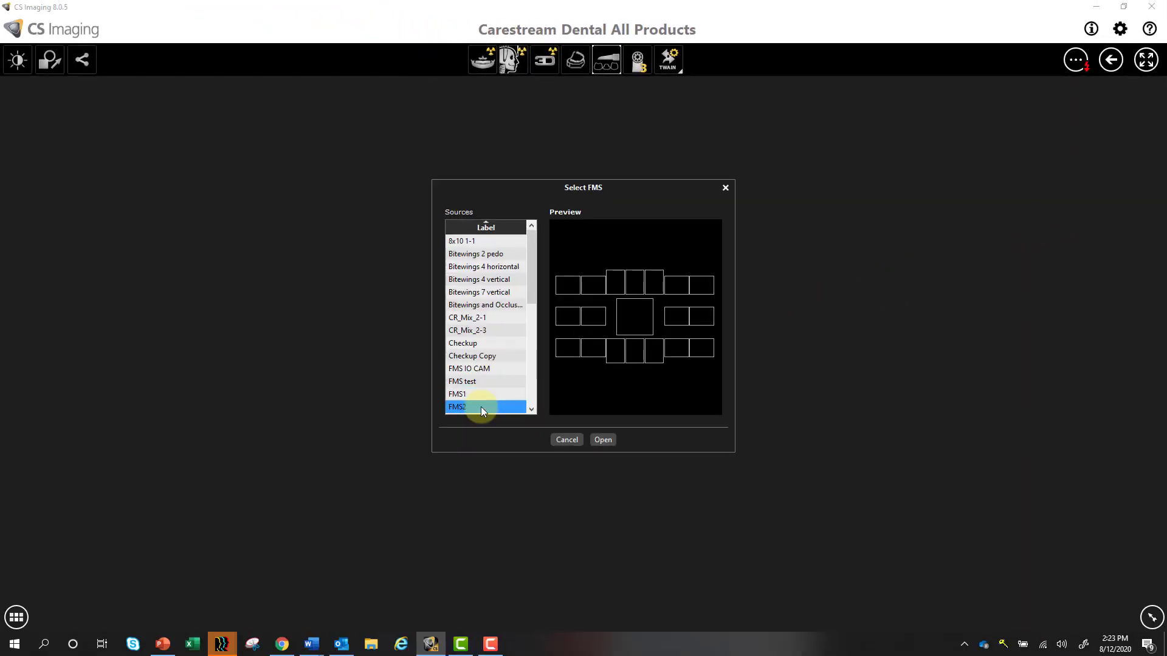
{"action": "mouse_move", "coordinate": [533, 281]}
{"action": "left_mouse_down"}
{"action": "mouse_move", "coordinate": [526, 370]}
{"action": "mouse_move", "coordinate": [534, 269]}
{"action": "left_mouse_up"}
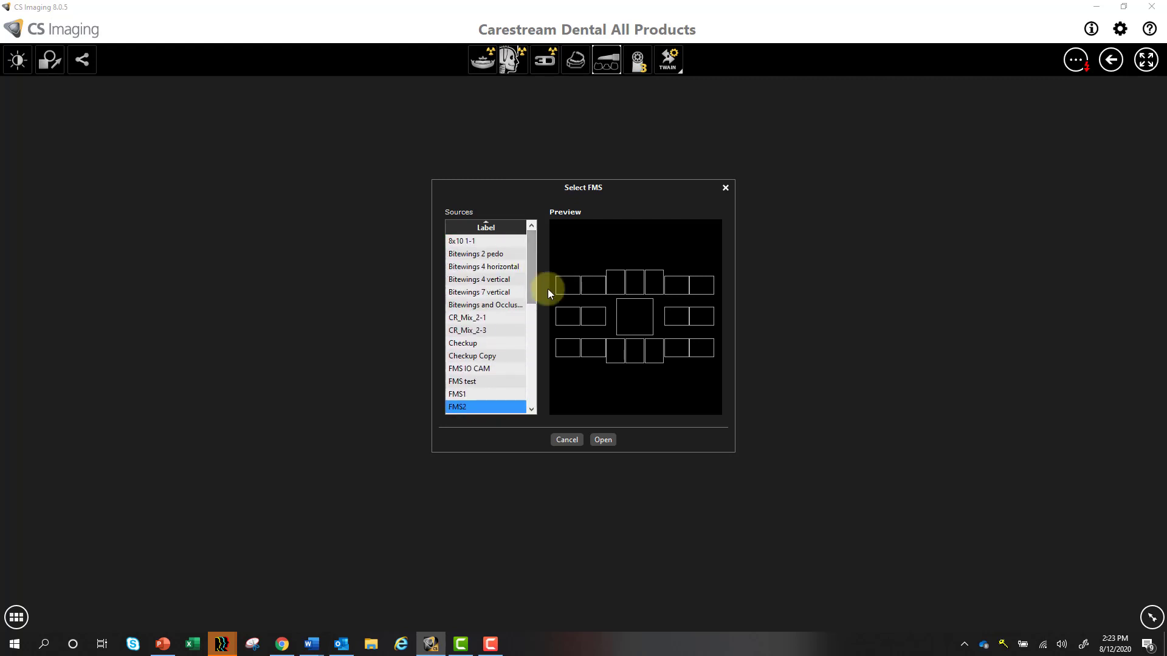
{"action": "left_click", "coordinate": [567, 441]}
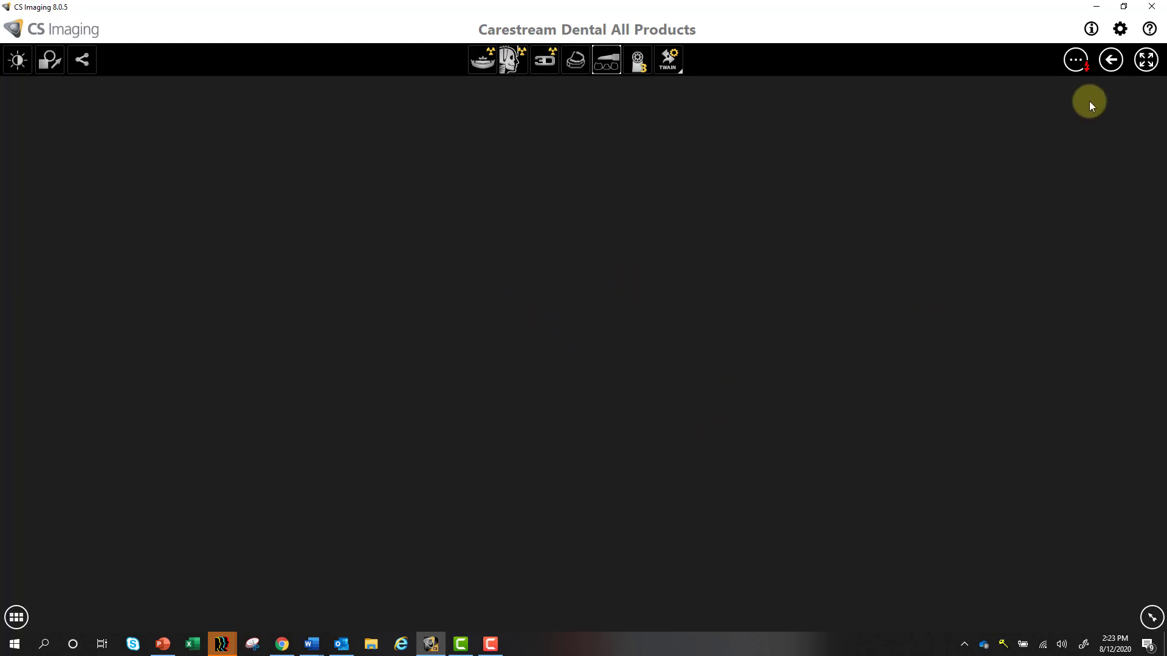
Step: Start a new image template and open the FMS2 layout in the workspace
{"action": "left_click", "coordinate": [1075, 62]}
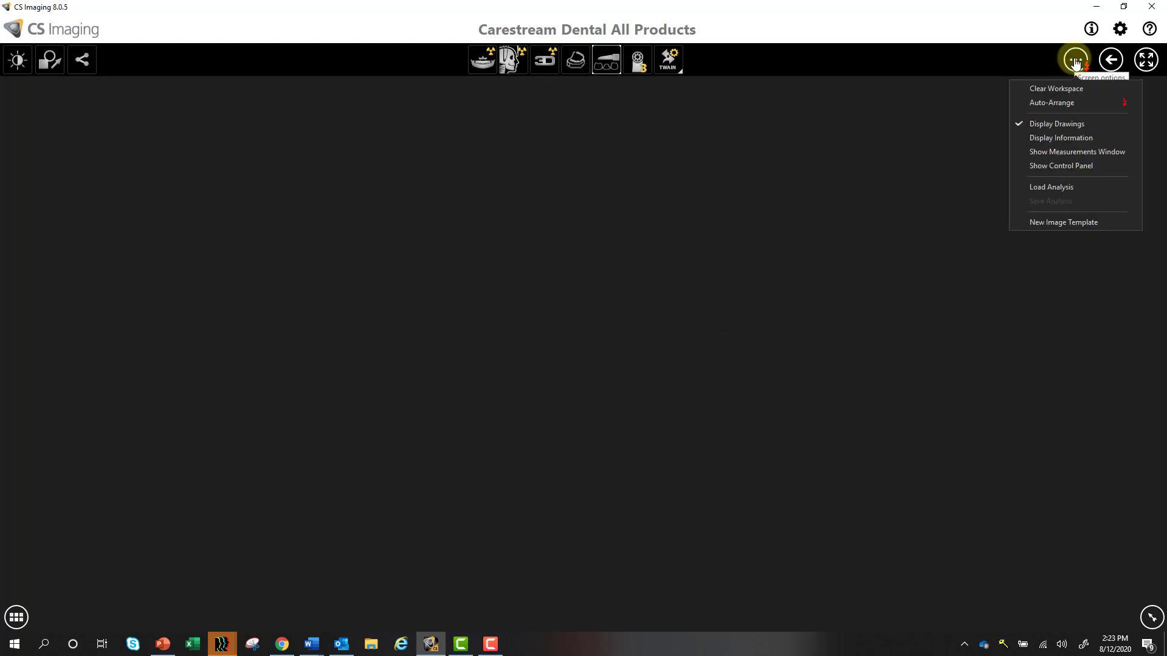
{"action": "left_click", "coordinate": [1048, 224]}
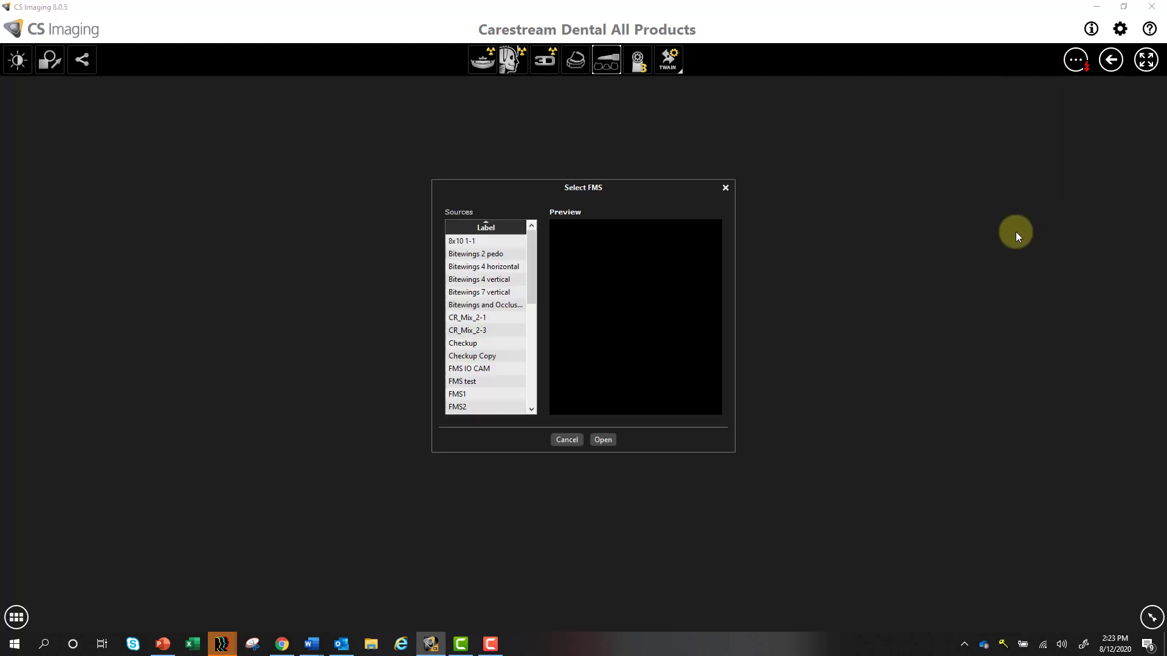
{"action": "left_click", "coordinate": [496, 405]}
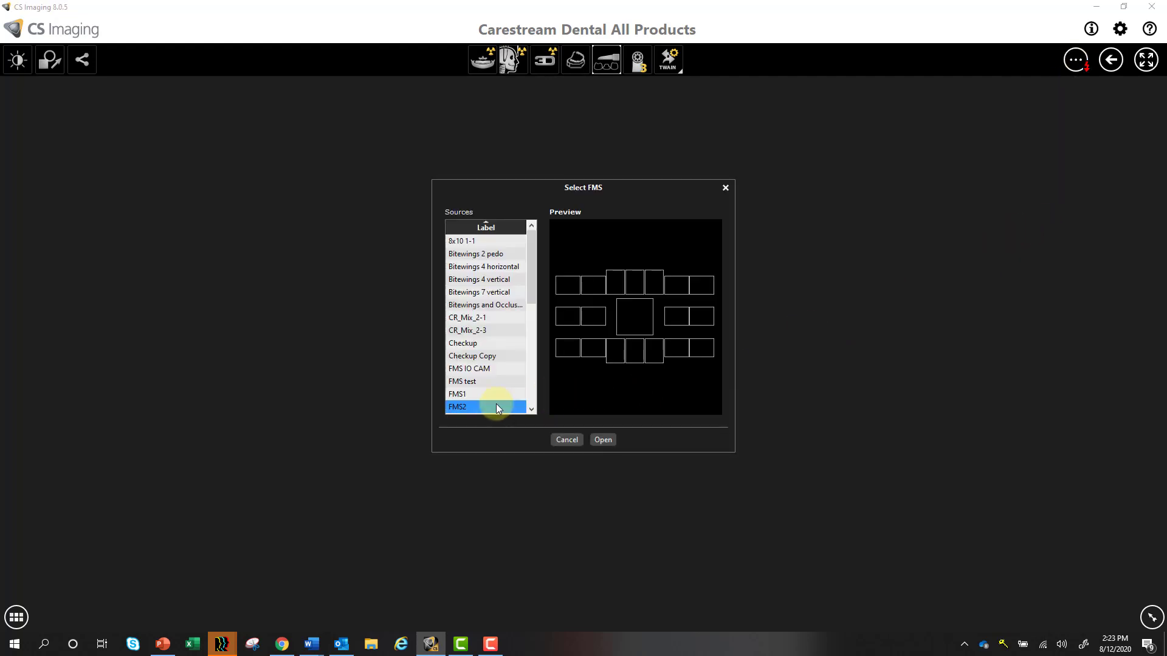
{"action": "left_click", "coordinate": [597, 442]}
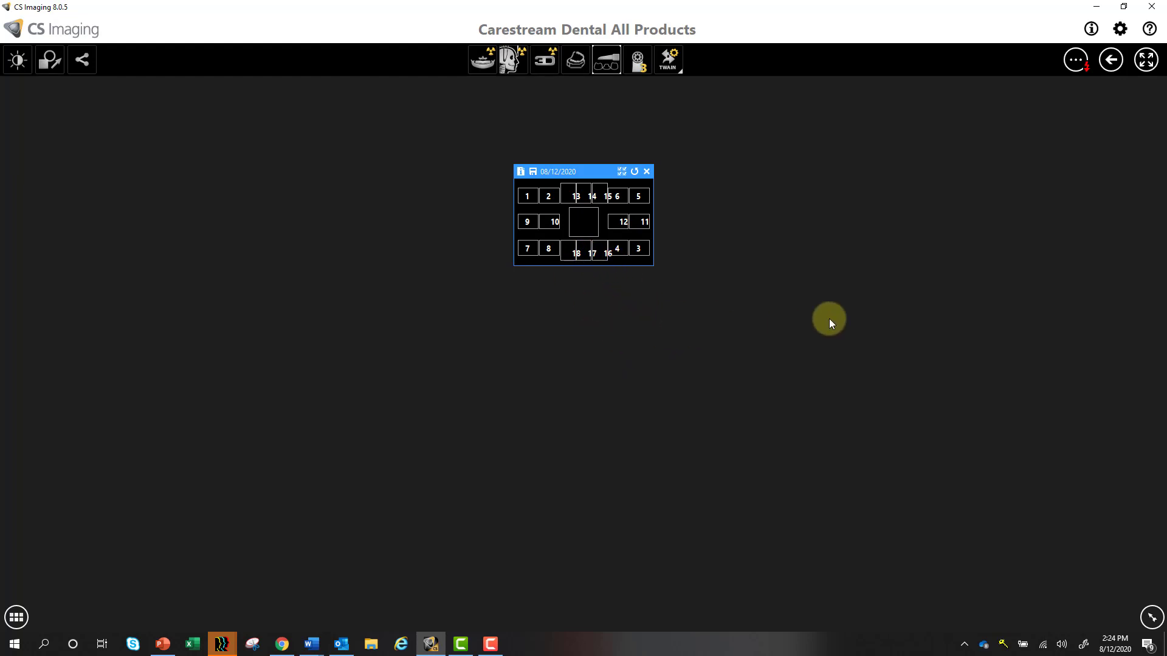
Step: Auto-arrange the FMS2 template to fill the workspace and select slot 1
{"action": "left_click", "coordinate": [1080, 68]}
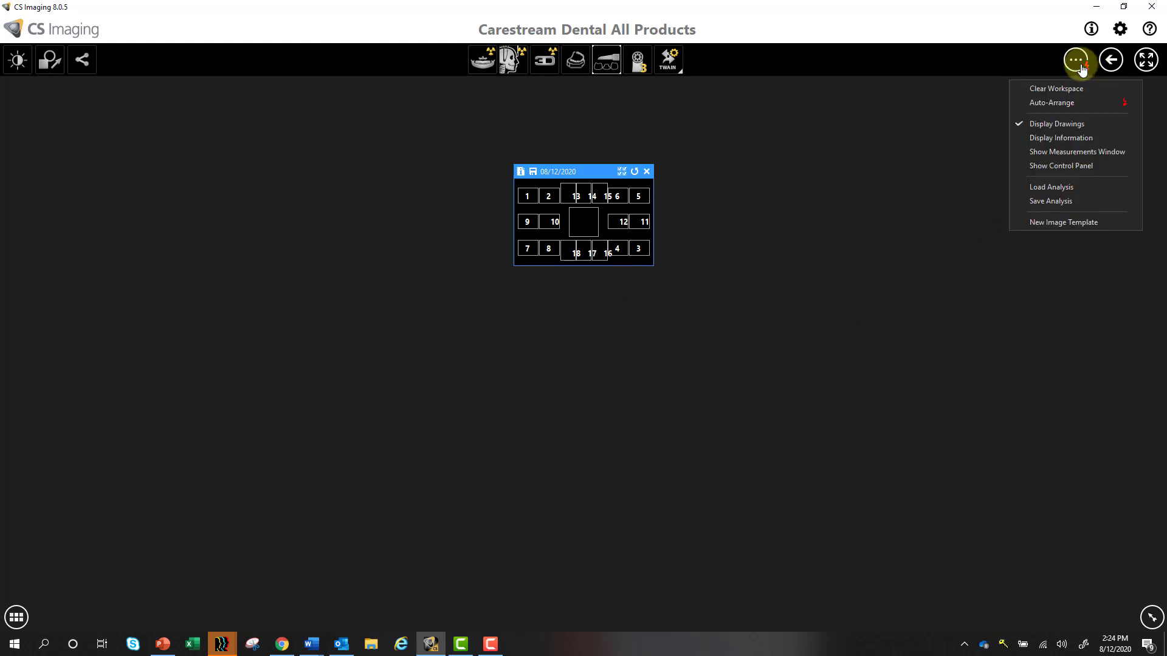
{"action": "left_click", "coordinate": [1069, 103]}
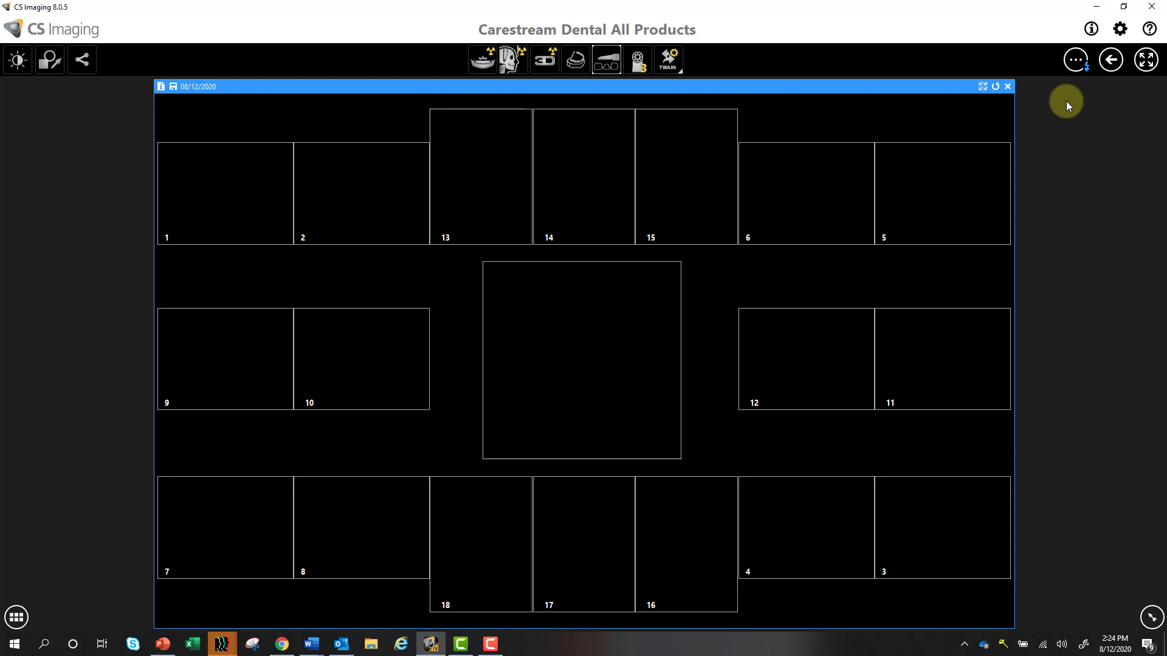
{"action": "left_click", "coordinate": [257, 222]}
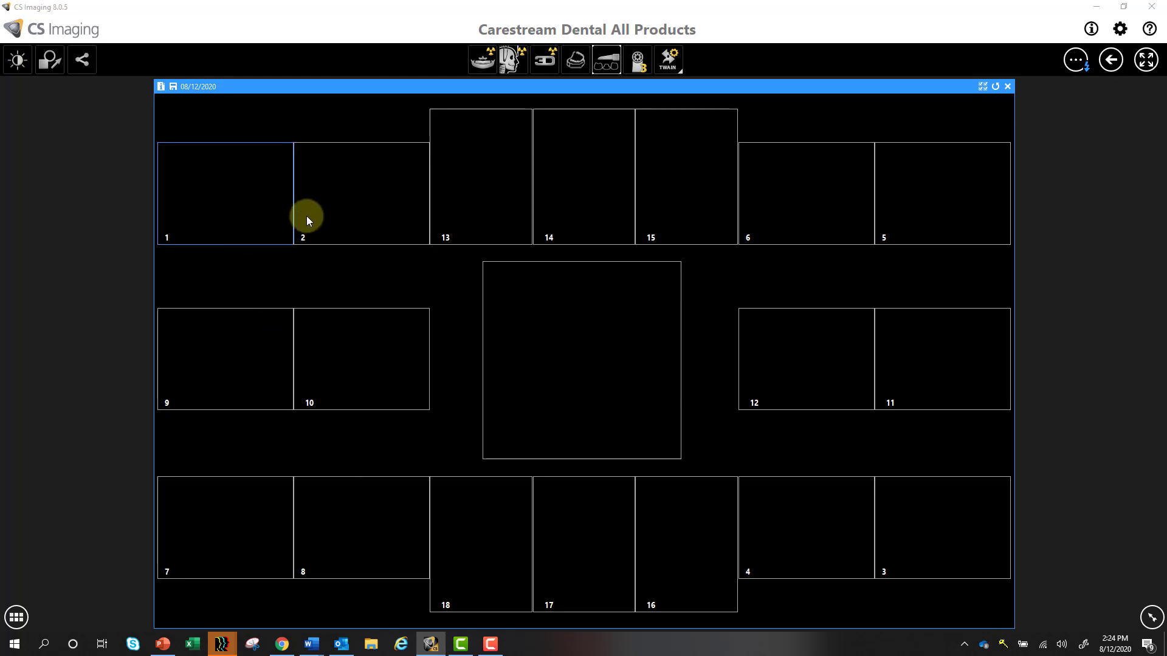